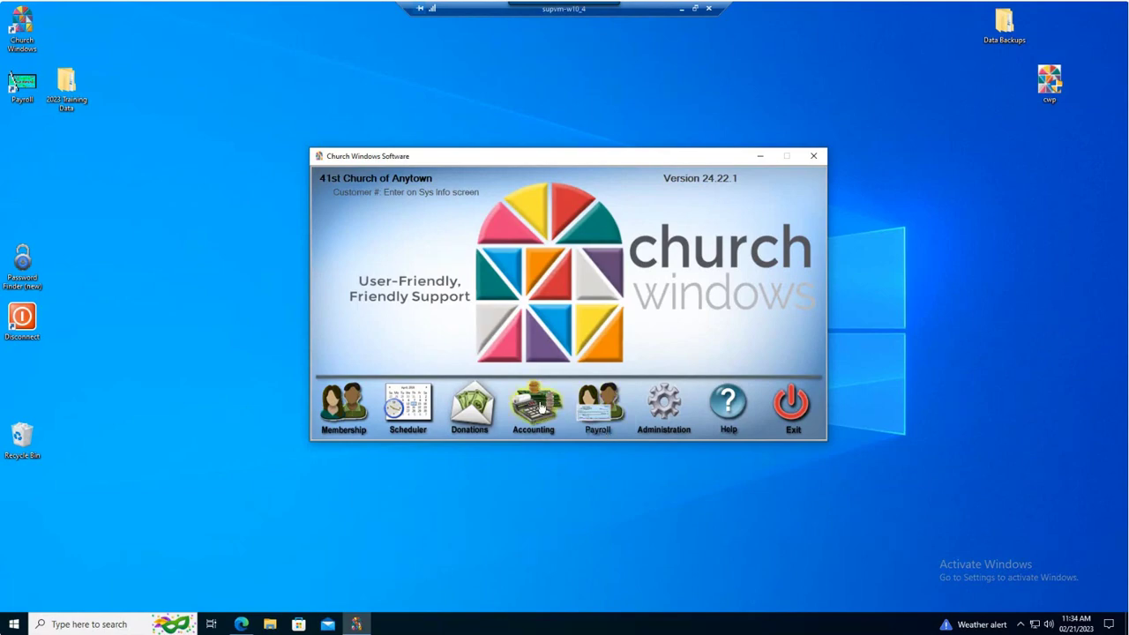
Step: Open the Accounting module and bring up the Treasurer's Report options in the middle of the workspace
click(536, 406)
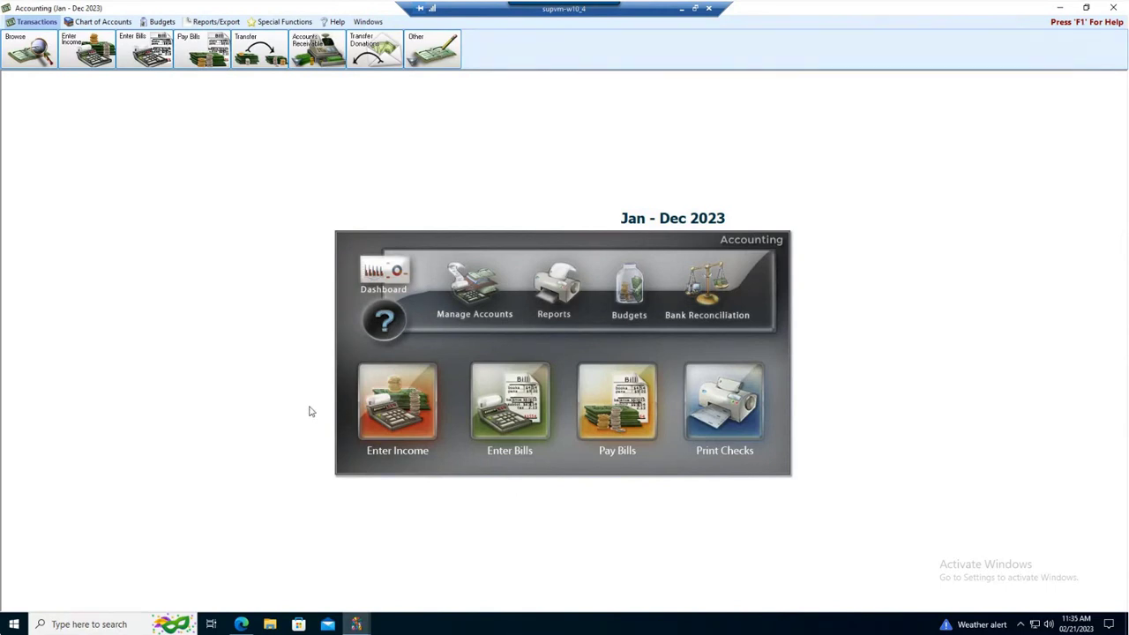
click(212, 22)
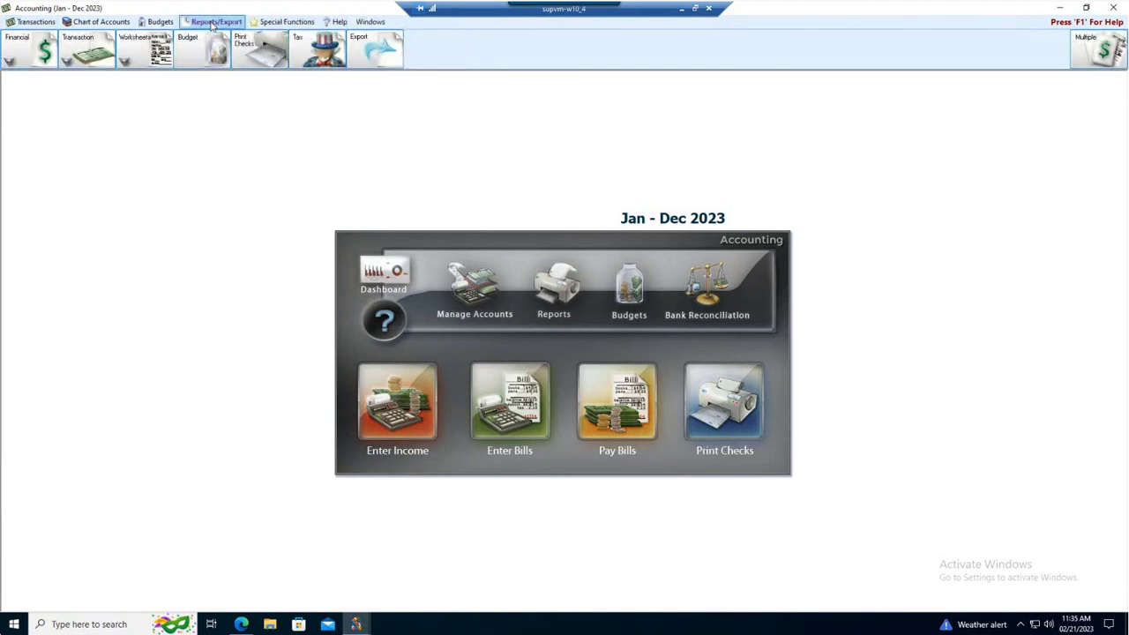
click(24, 58)
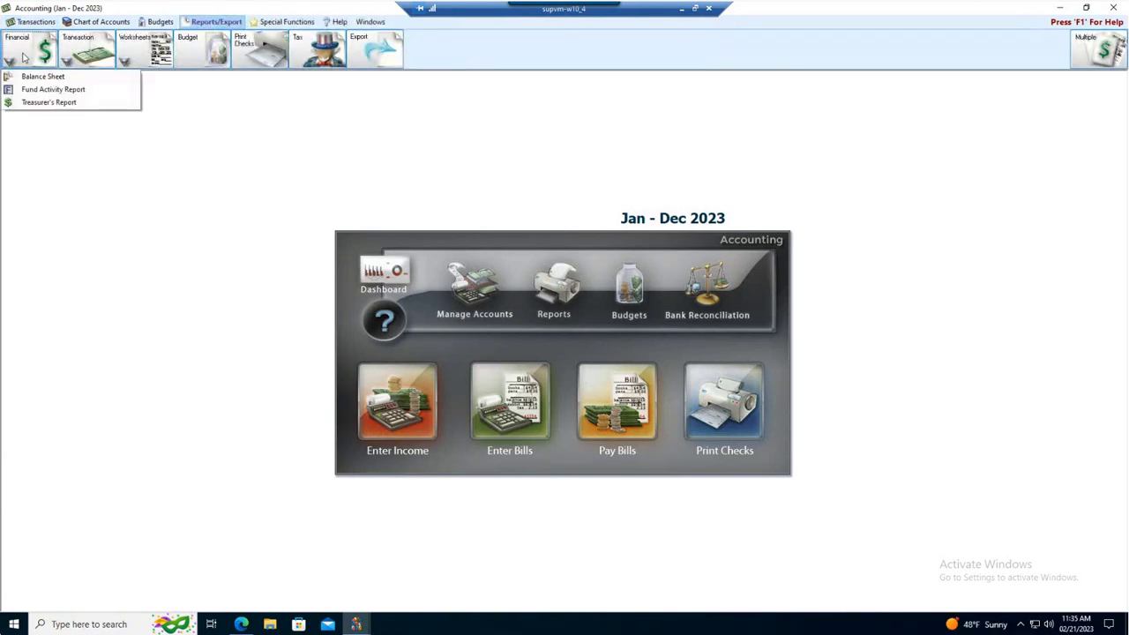
click(46, 103)
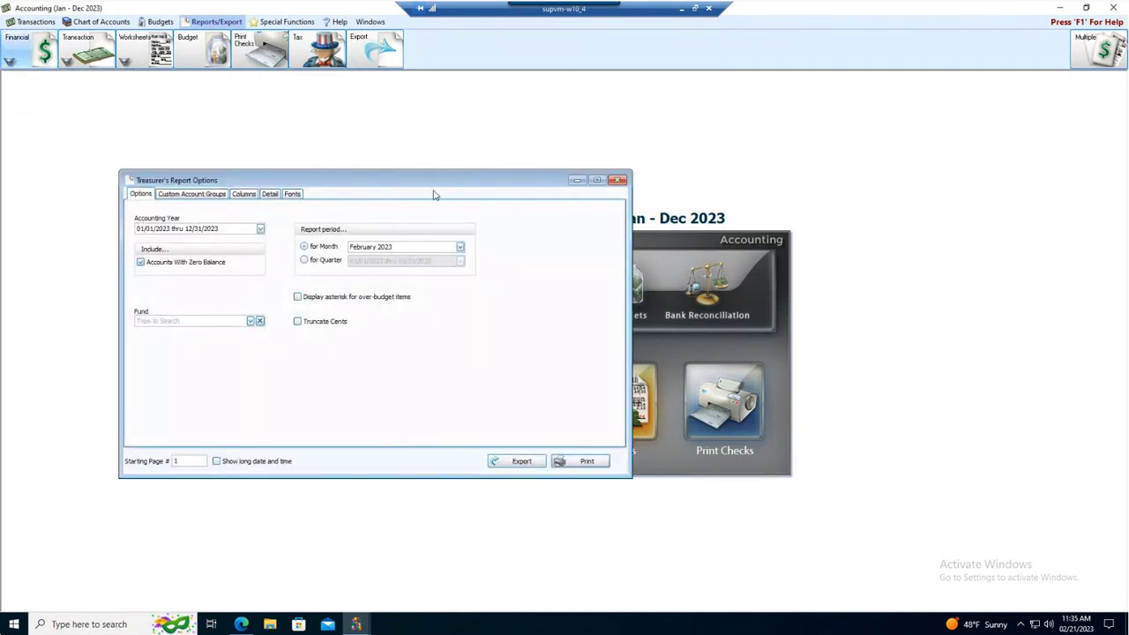
drag(435, 187, 586, 196)
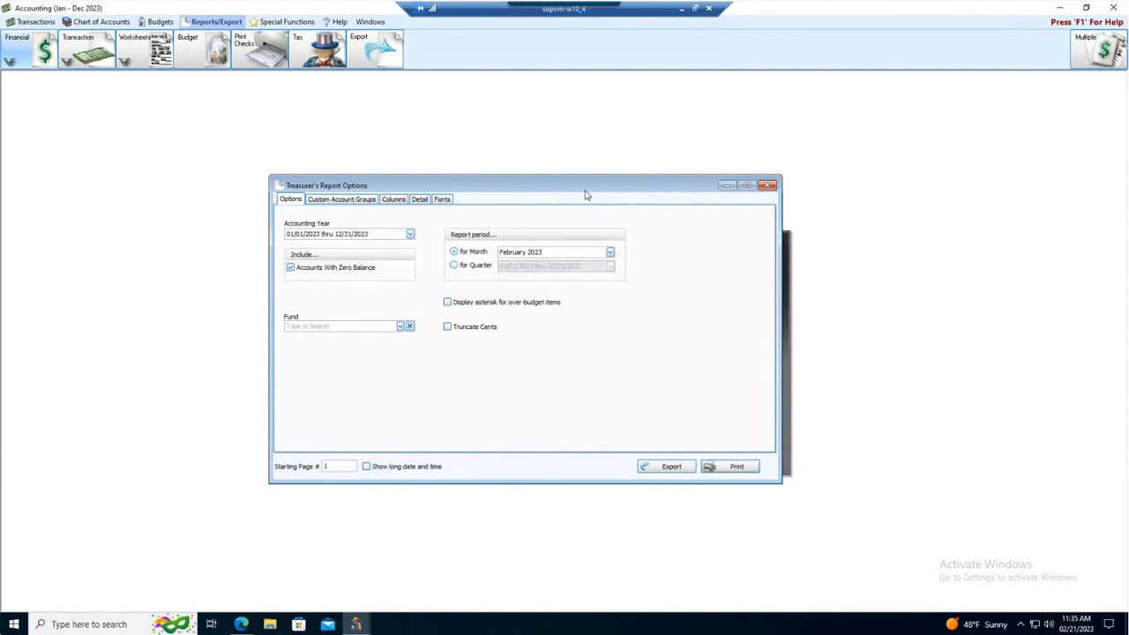
Step: Review the fund choices and the available custom account groups for the Treasurer's Report, and close its options
click(401, 327)
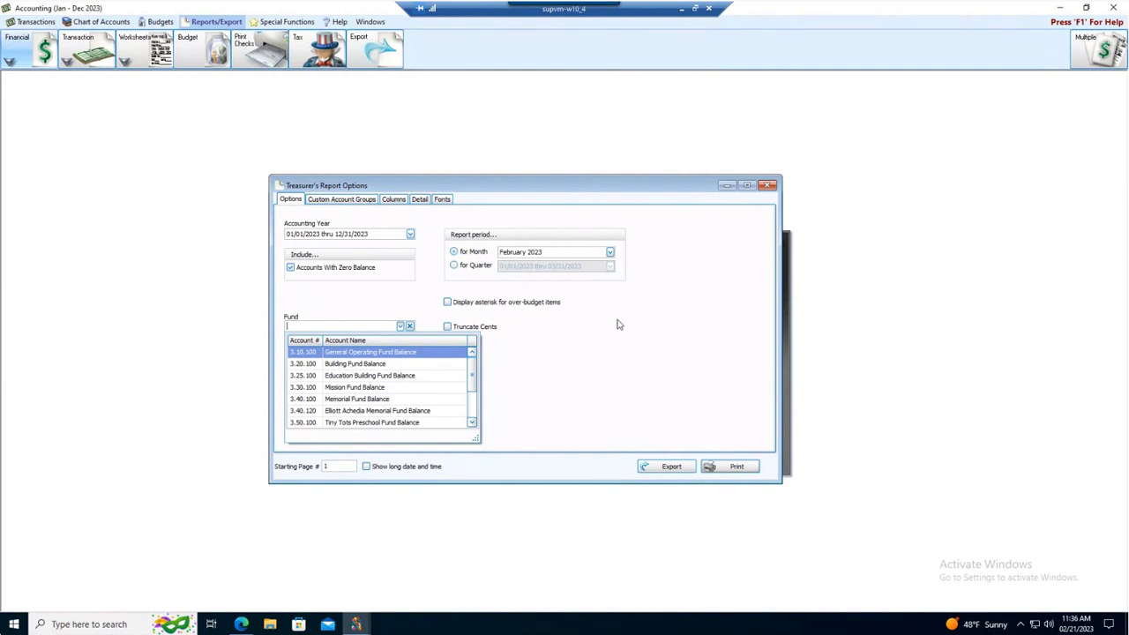
click(419, 309)
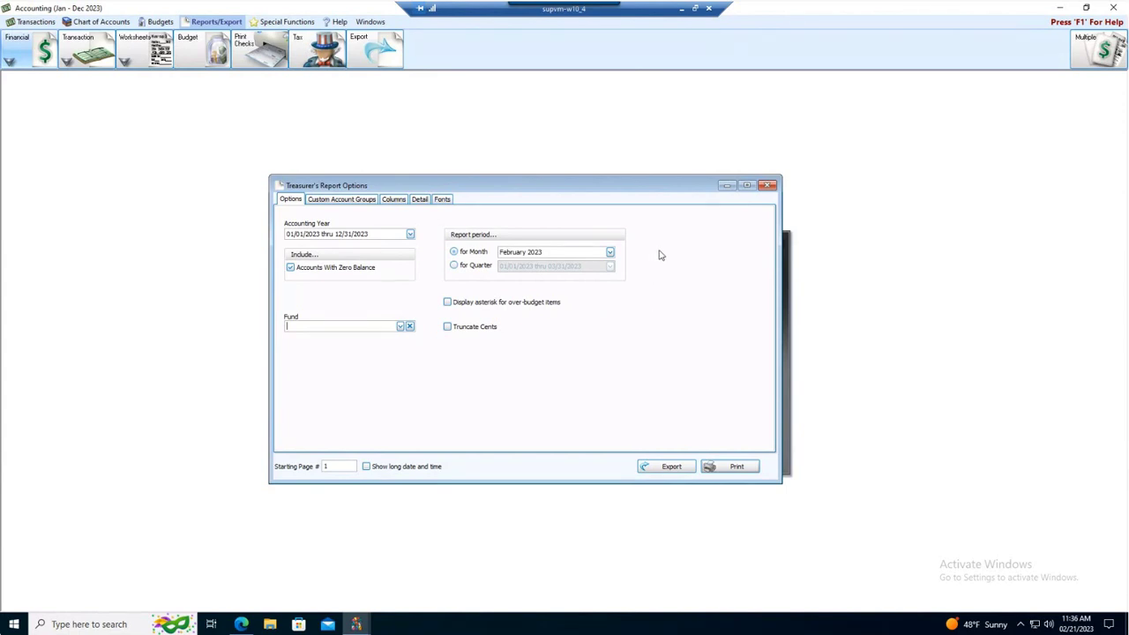
click(401, 326)
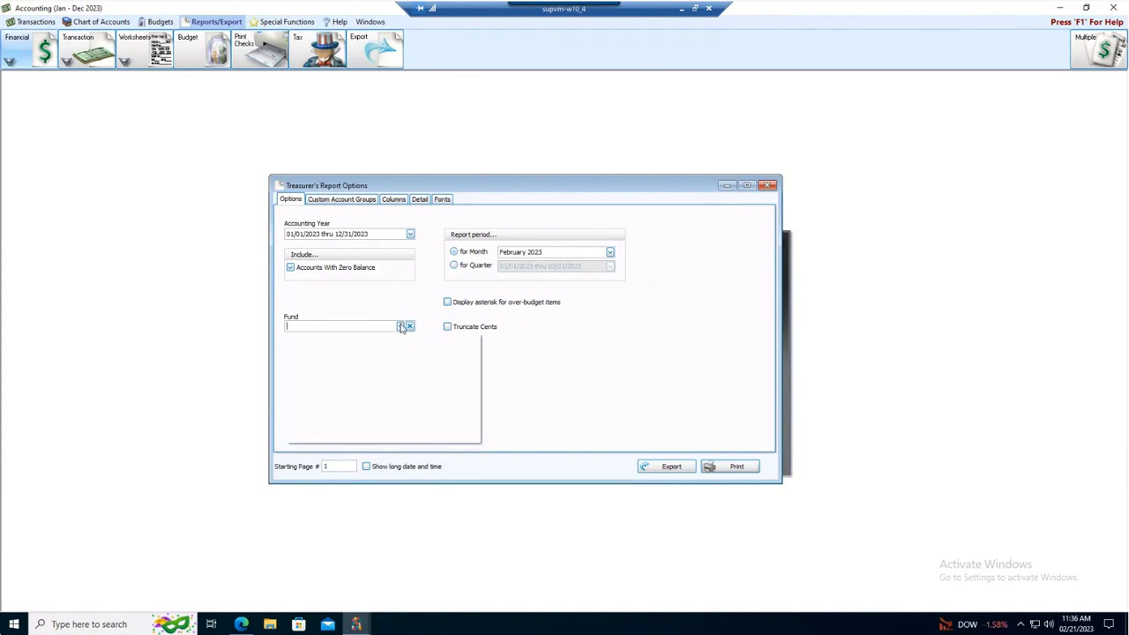
click(512, 193)
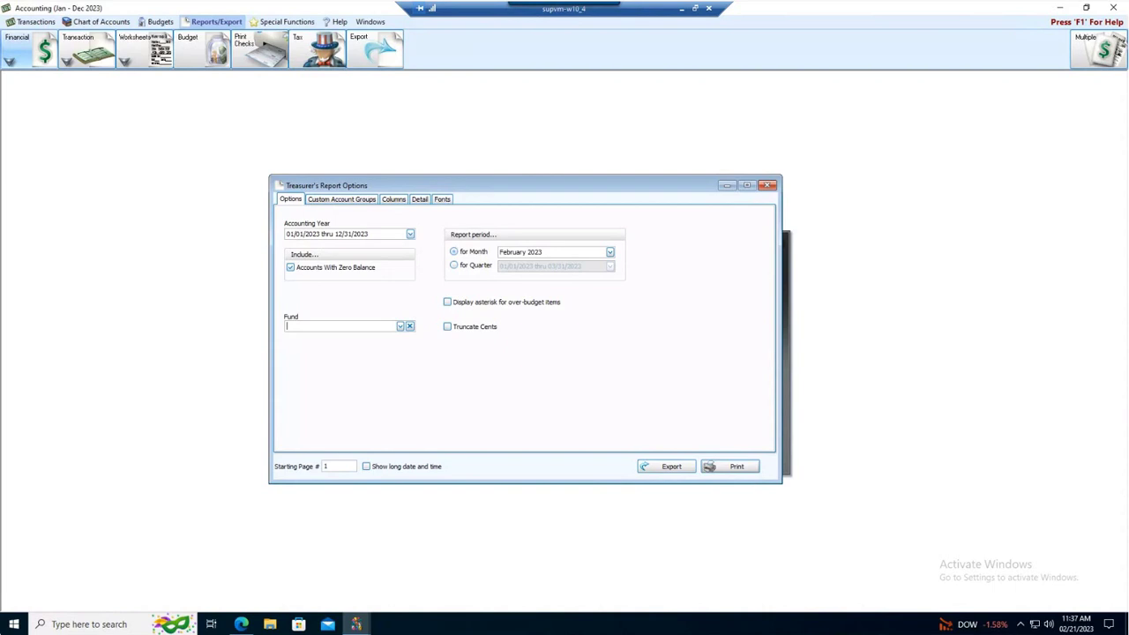
click(345, 202)
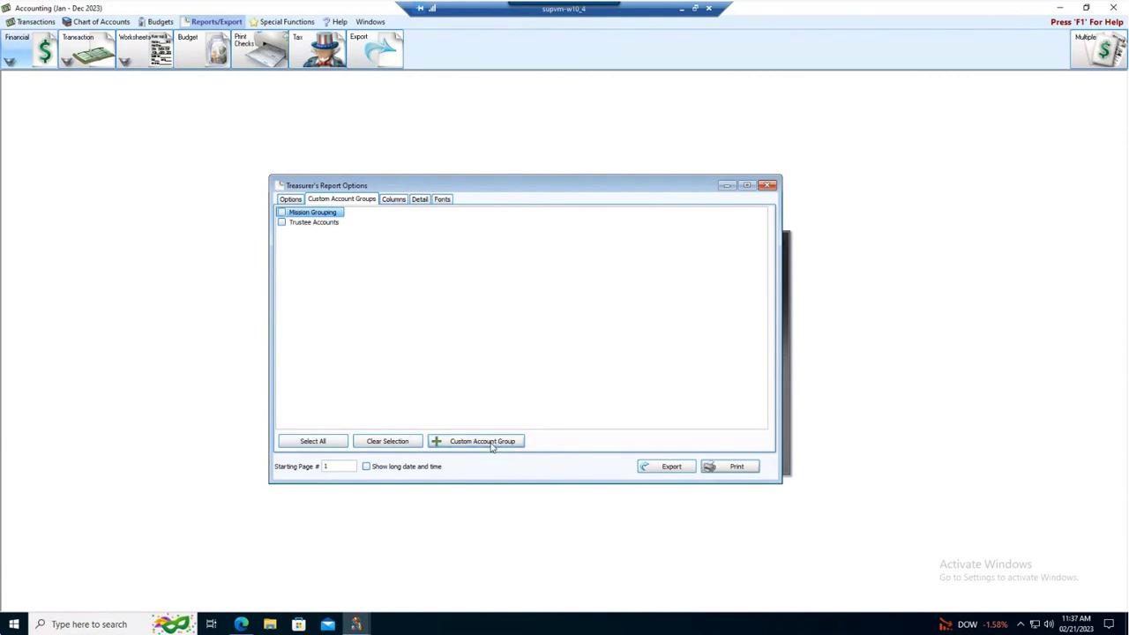
click(767, 185)
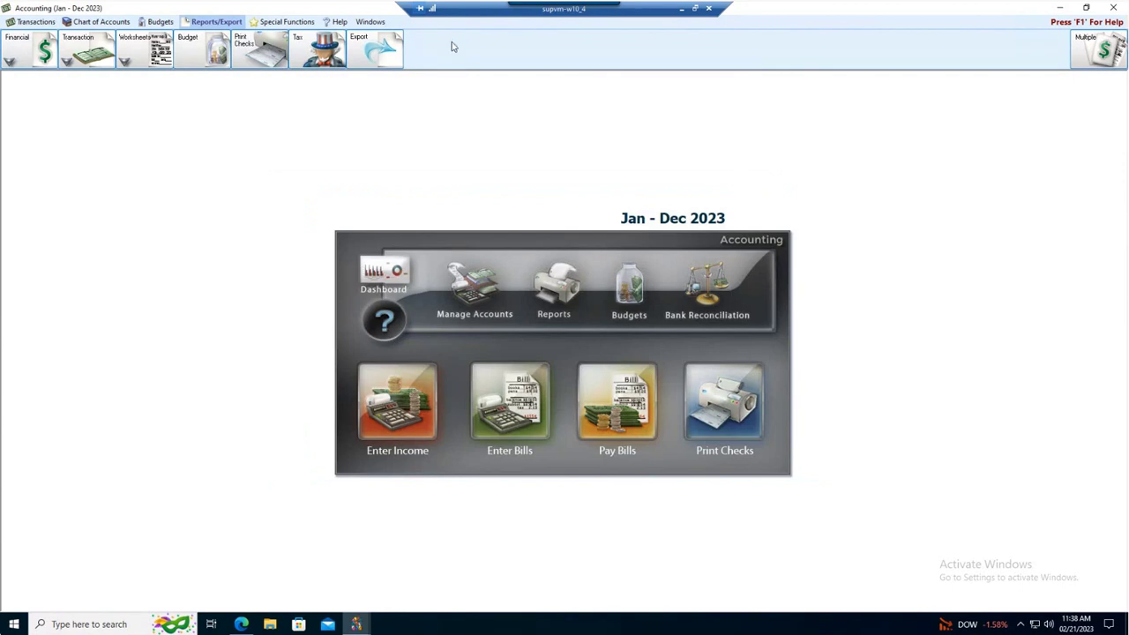
Step: View the Custom Account Groups window from the Chart of Accounts area and close it again
click(99, 22)
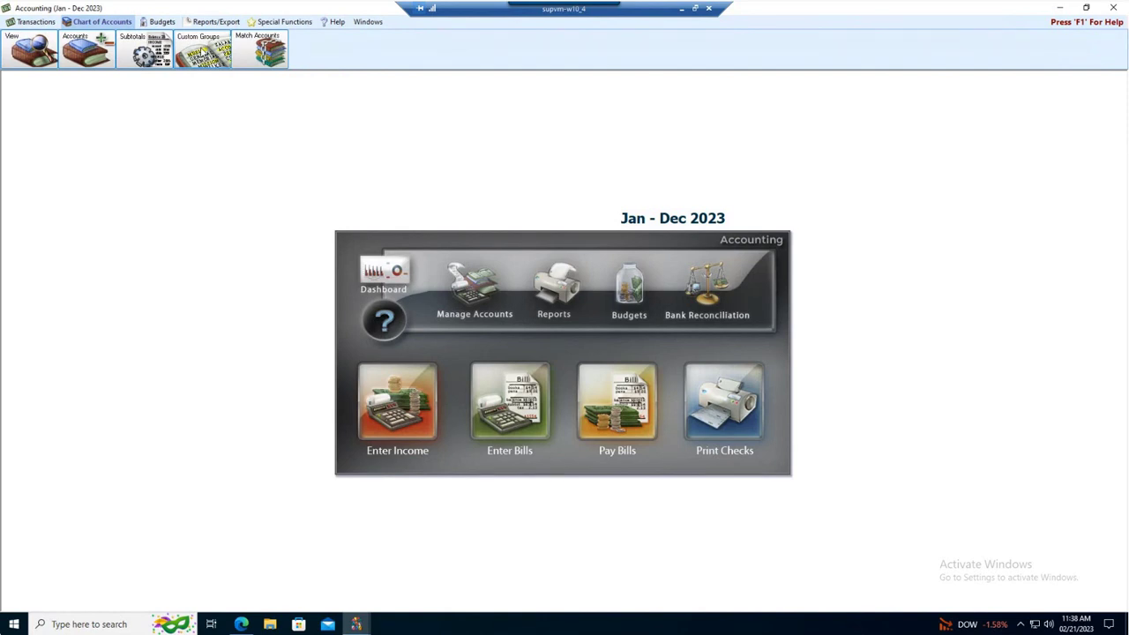
click(203, 50)
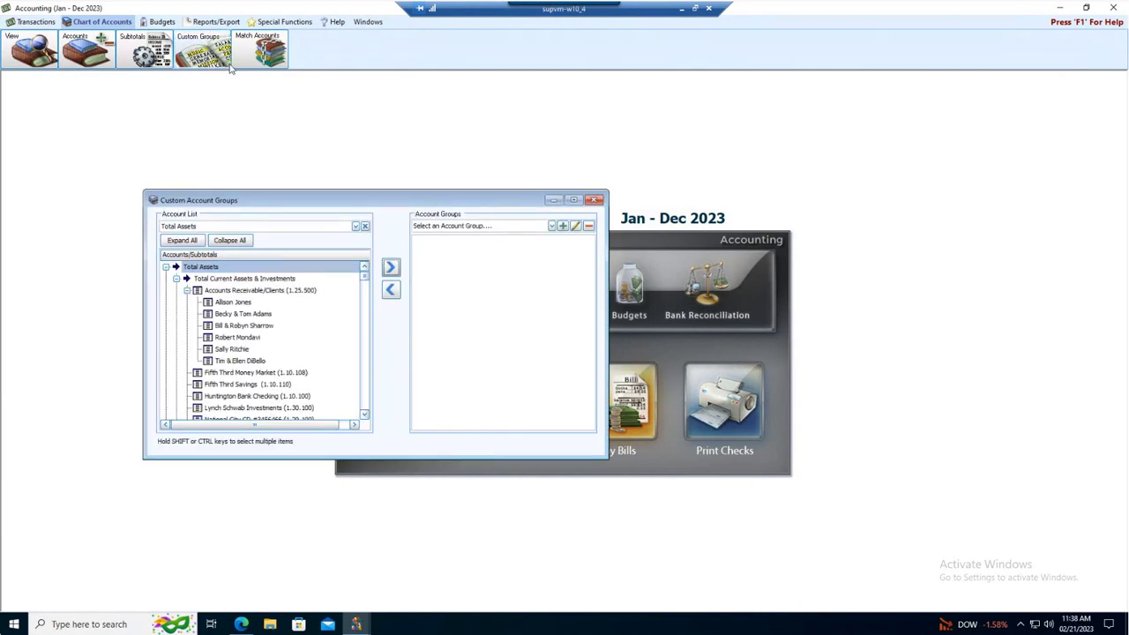
drag(339, 204, 514, 226)
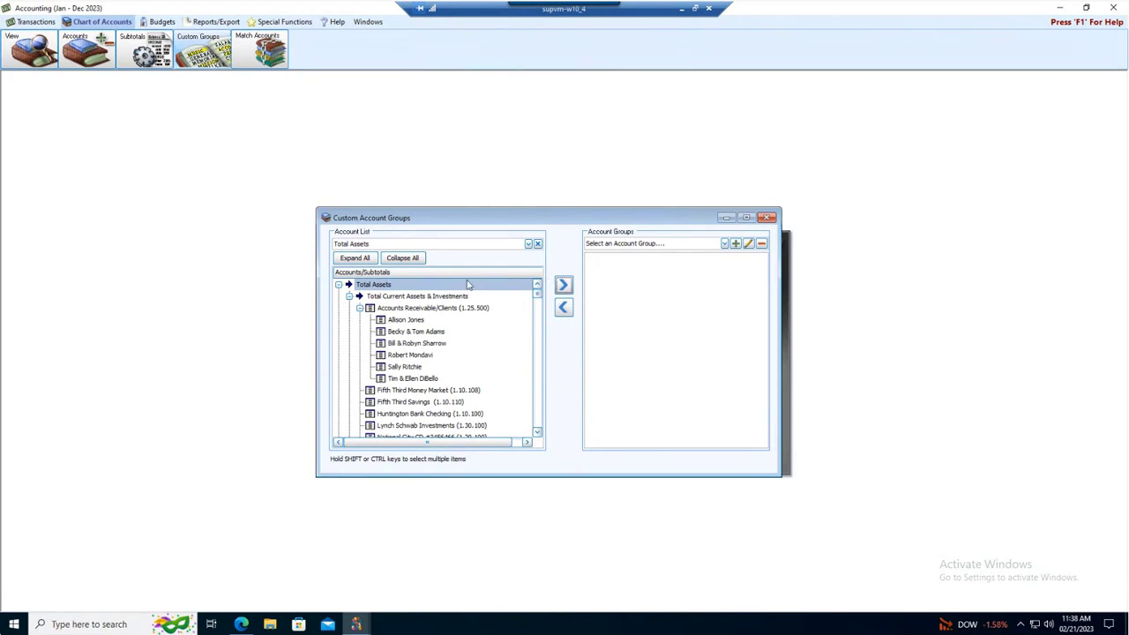
click(767, 217)
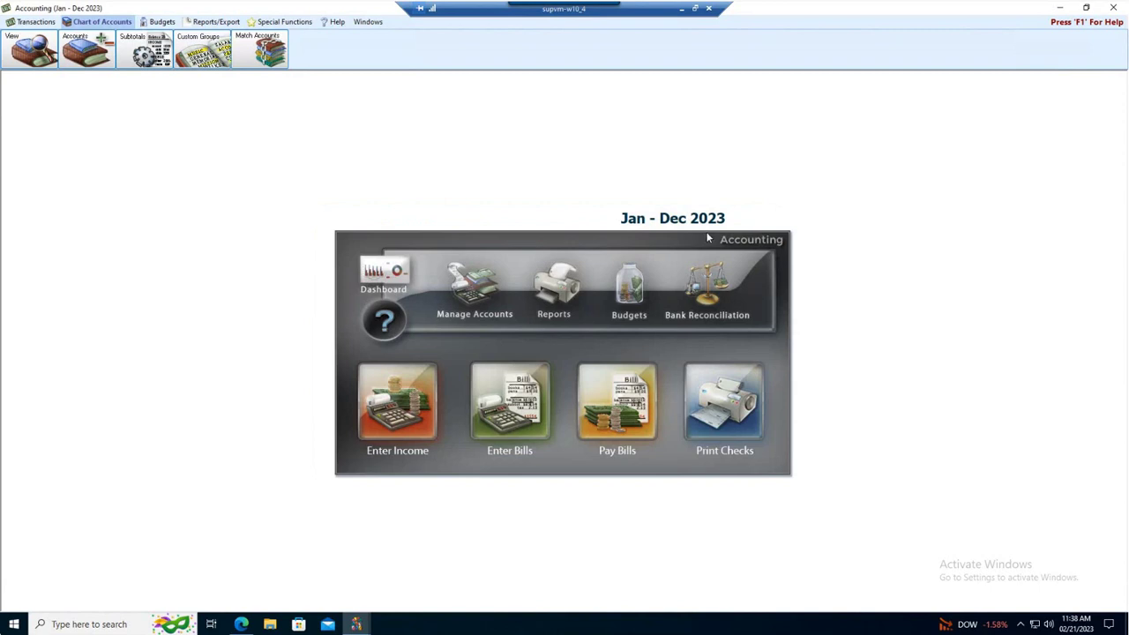
Step: Examine the Fund Balance accounts in the chart of accounts with the other account types collapsed, and close the window
click(473, 298)
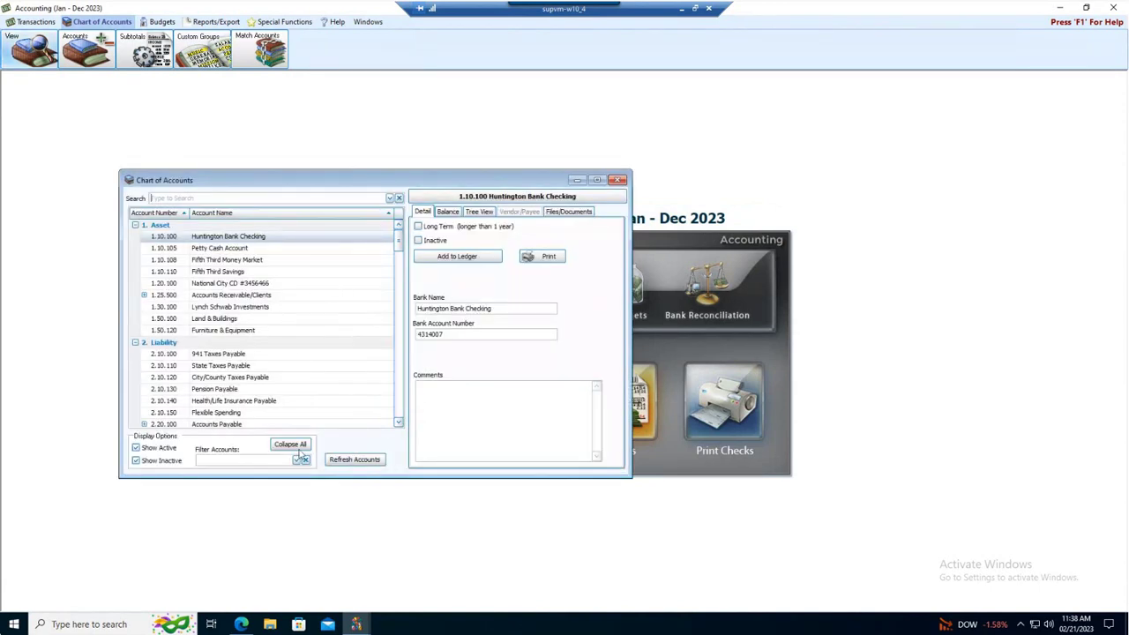
click(297, 448)
click(137, 249)
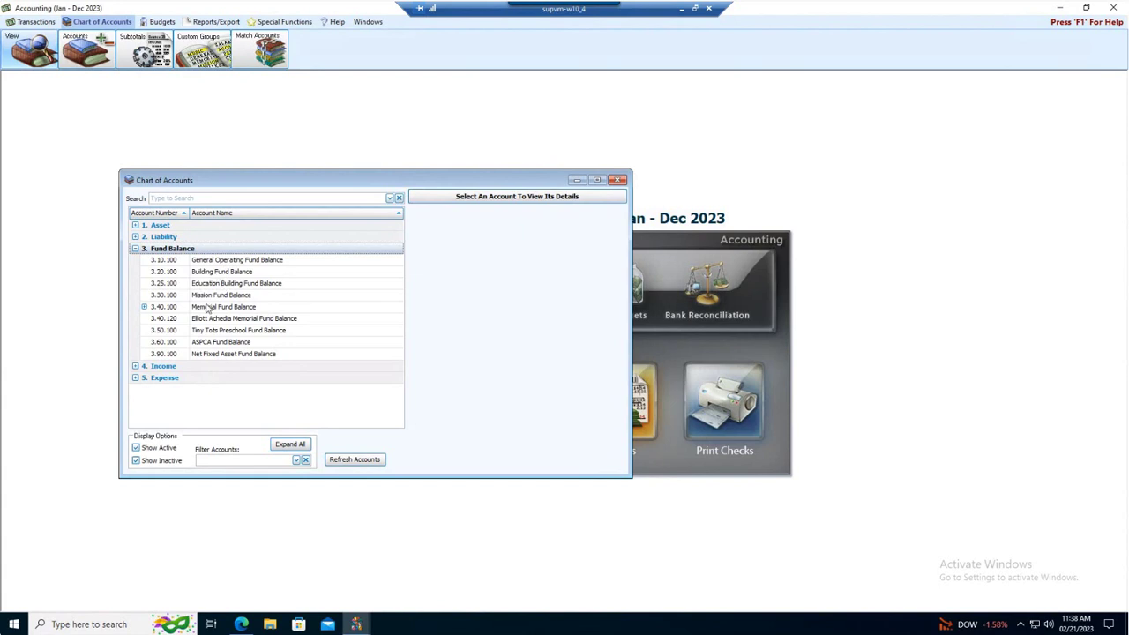
click(618, 181)
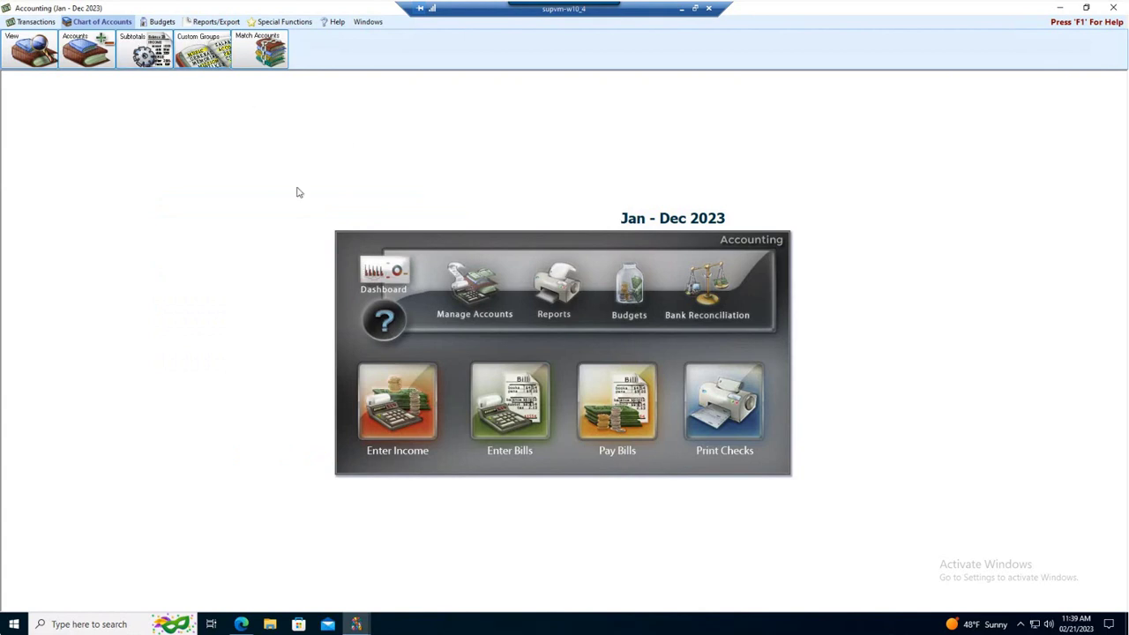
Step: Open the custom account group editor from the Treasurer's Report options and move it over the options window
click(215, 21)
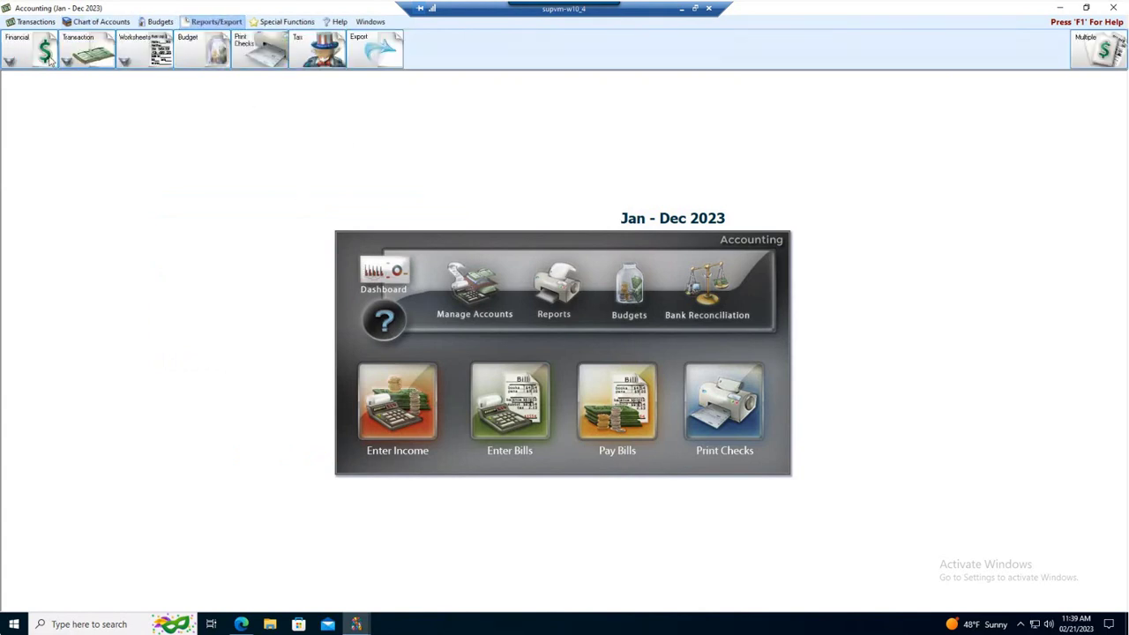
click(11, 58)
click(58, 102)
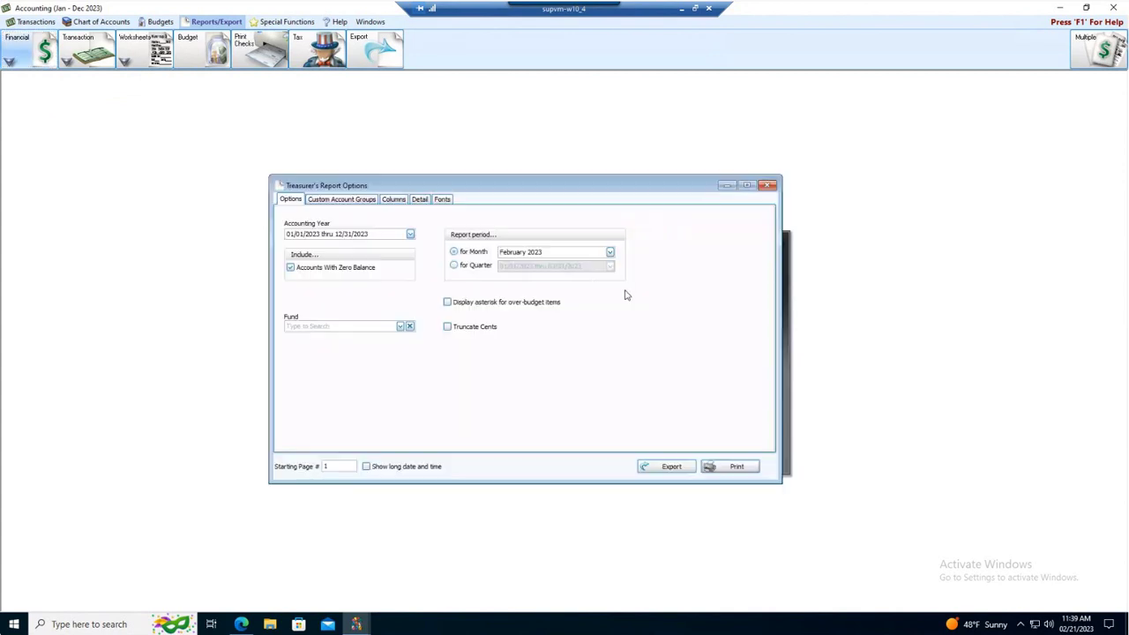
click(349, 199)
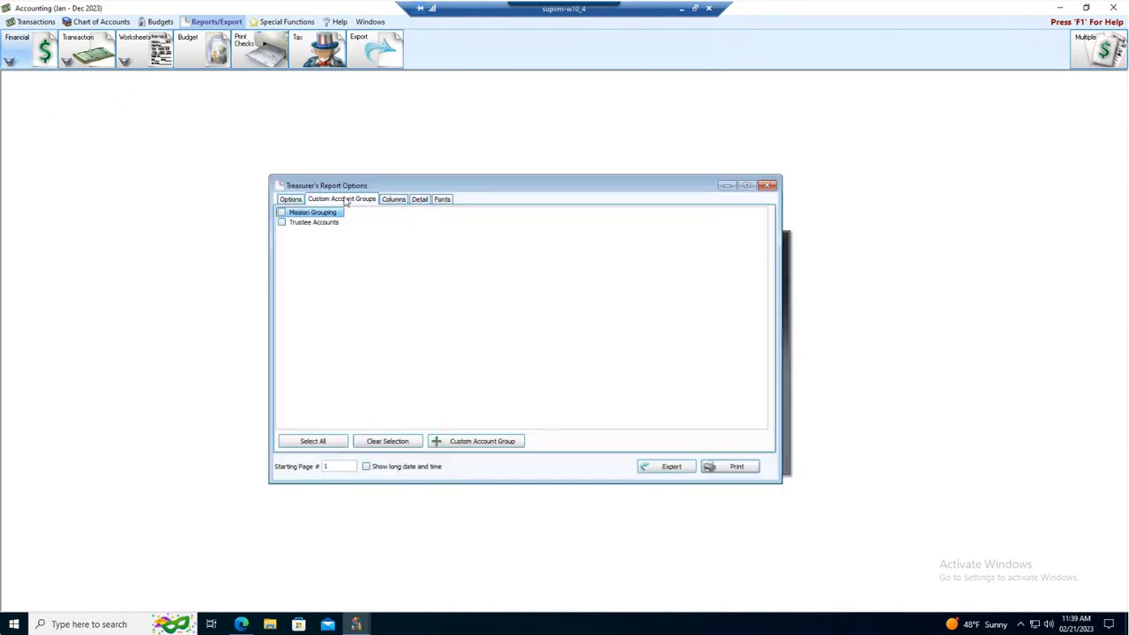
click(479, 445)
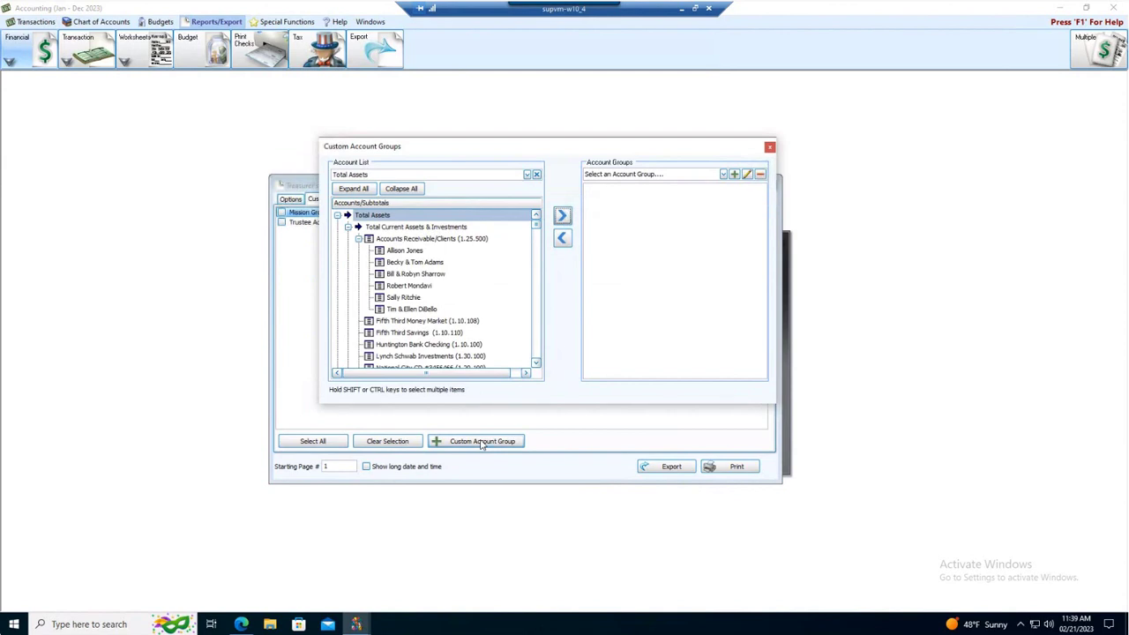
drag(505, 144, 481, 201)
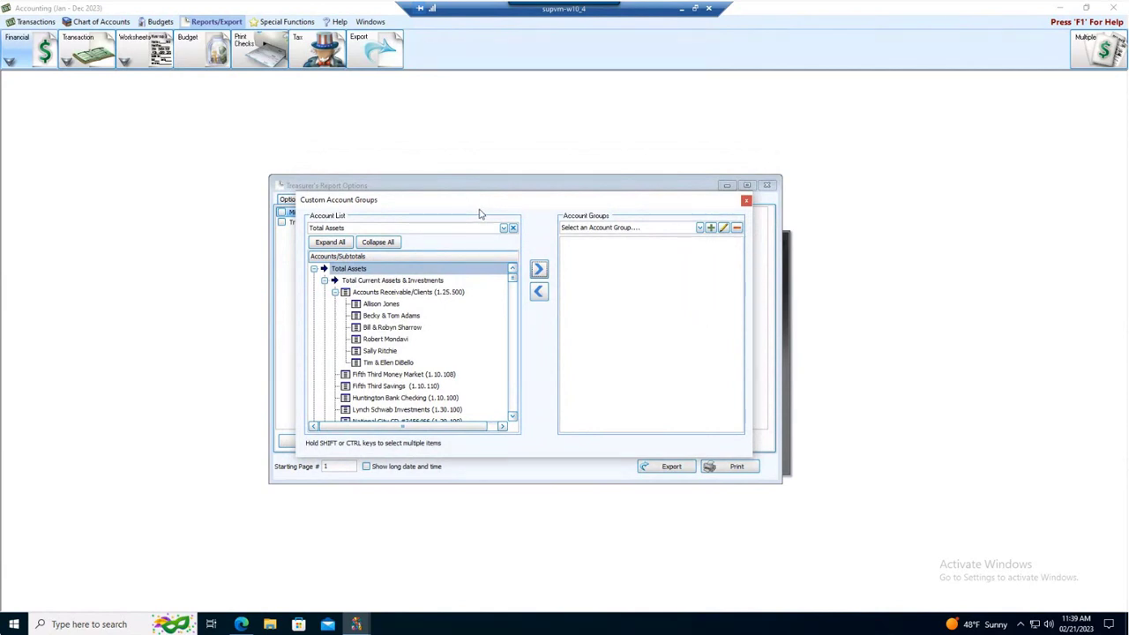
Step: Create a new custom account group named "Worship & Music"
click(711, 229)
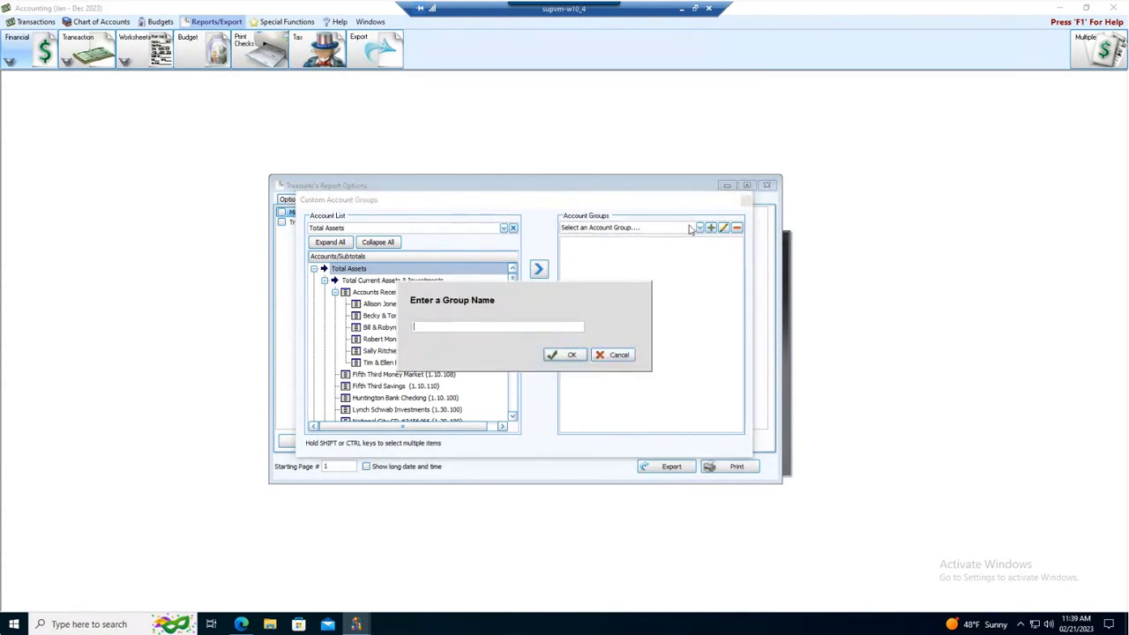
text(Worship & Music)
click(567, 356)
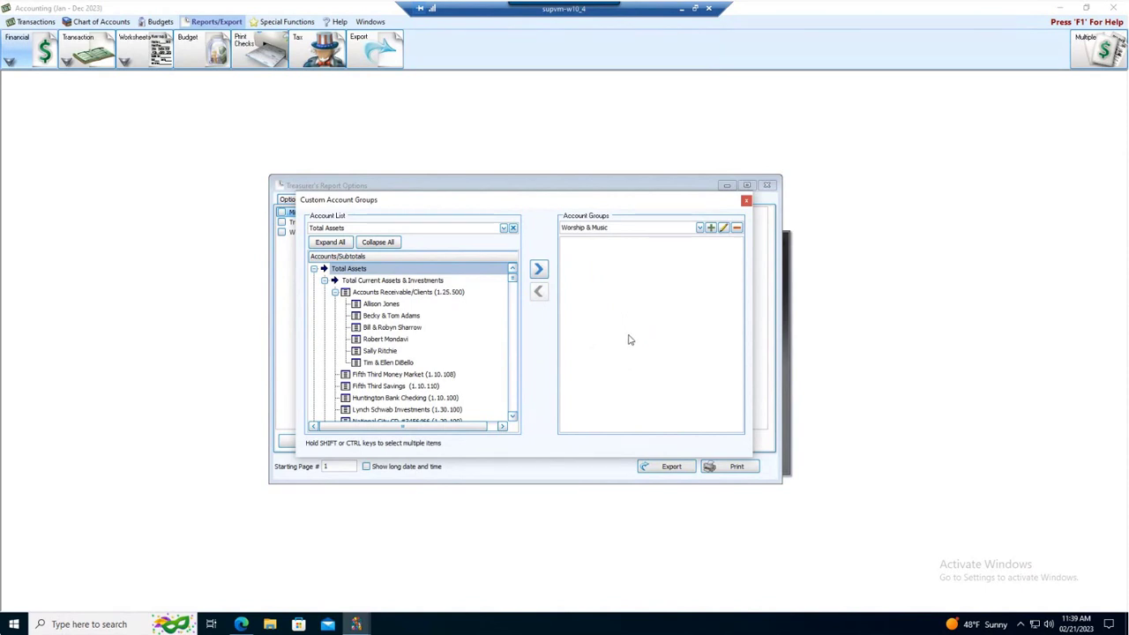
Step: Collapse the Total Assets, Total Liabilities, Total Fund Balances and Total Income branches of the account list
click(314, 269)
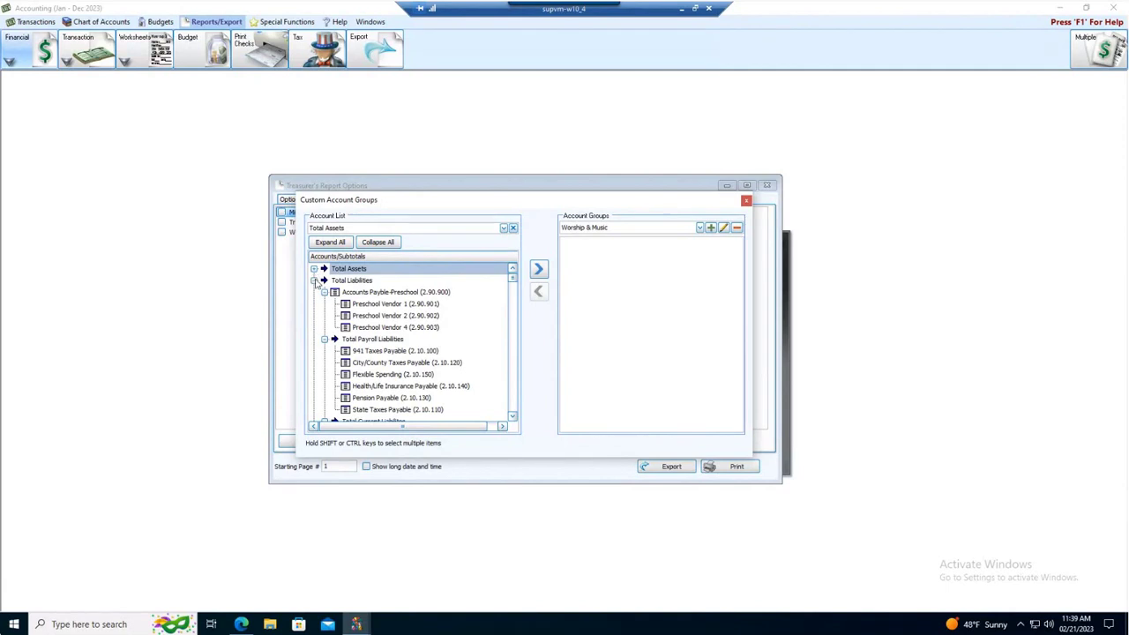
click(314, 280)
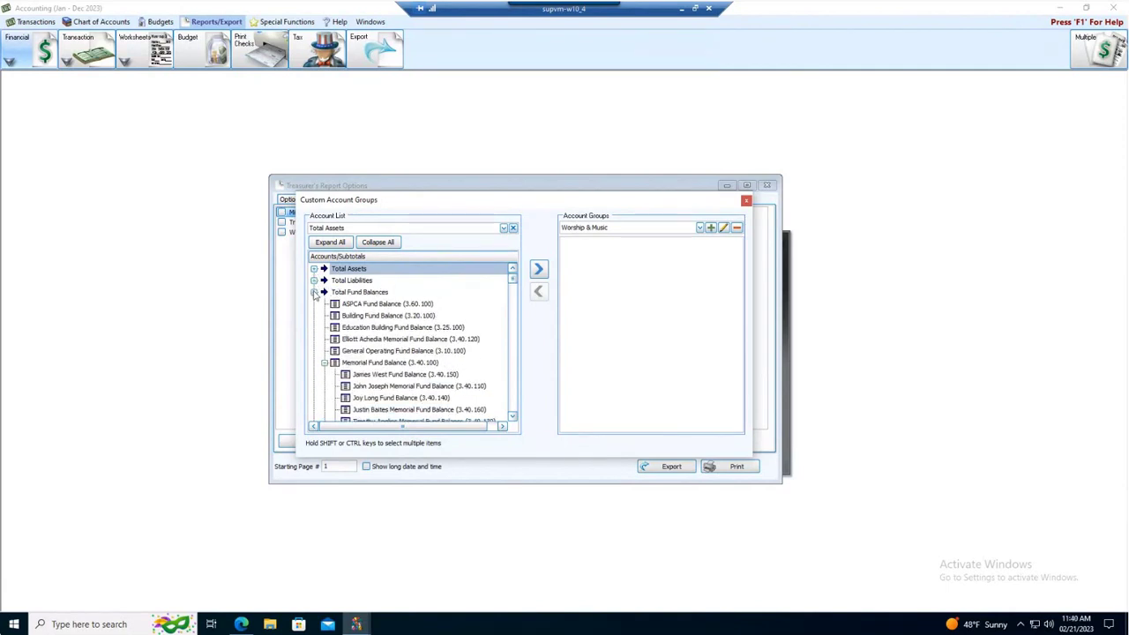
click(314, 293)
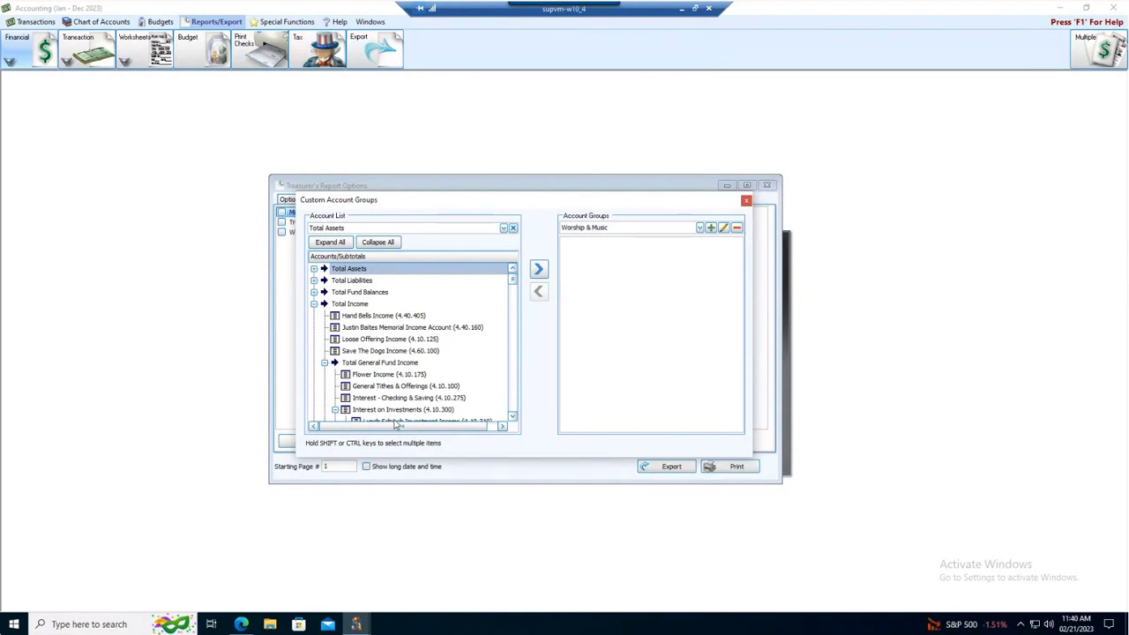
click(324, 363)
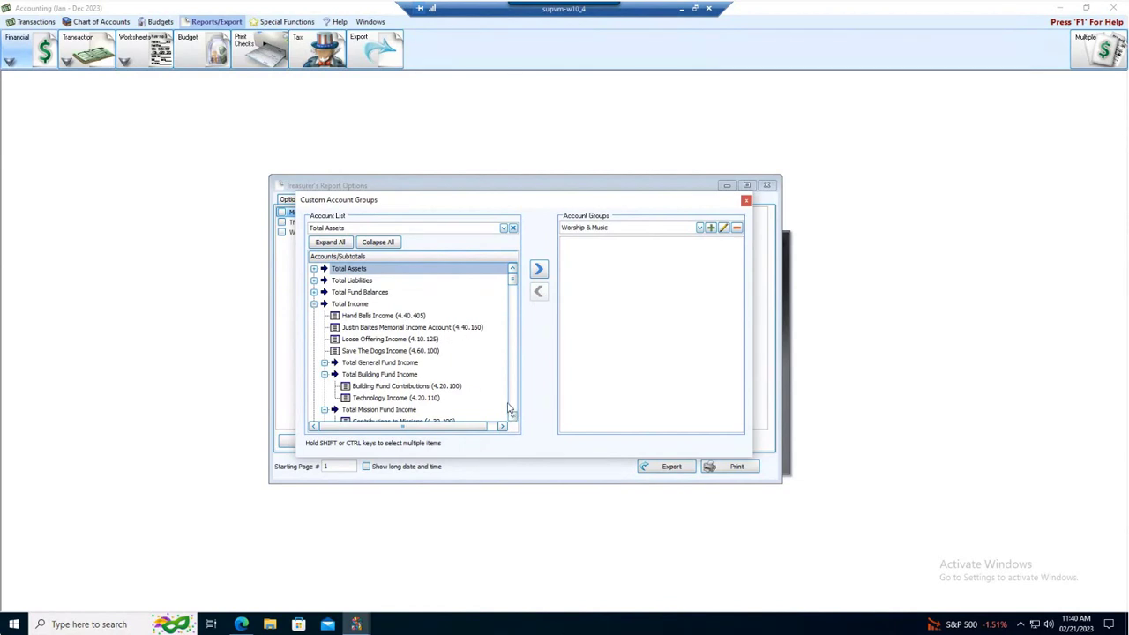
click(314, 304)
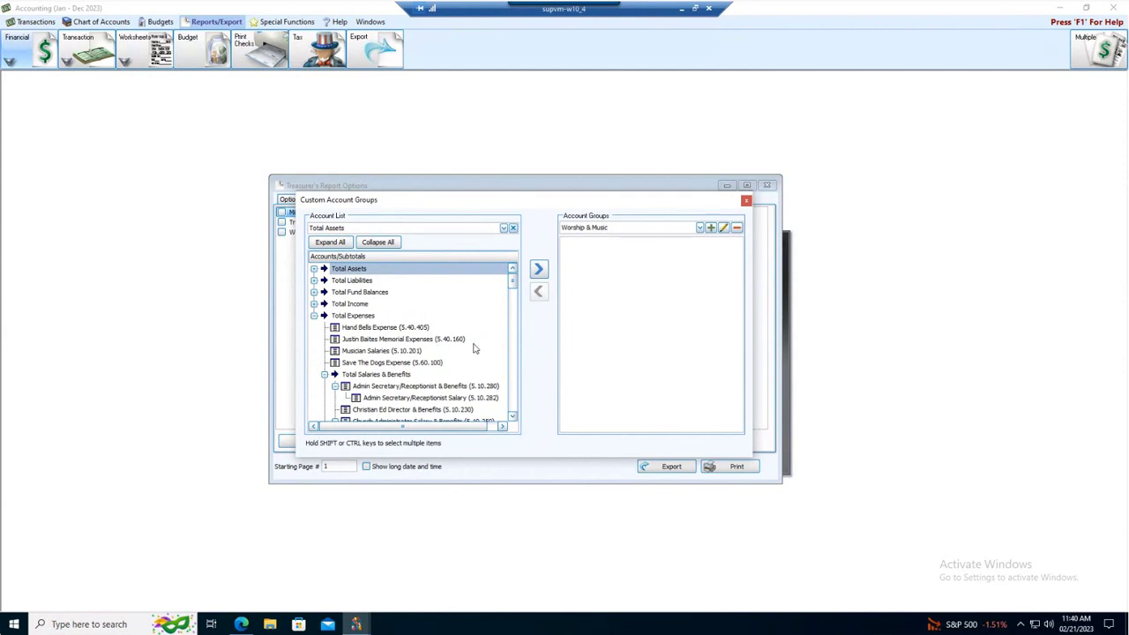
Step: Look through the accounts under Total Expenses in the account list as far as the Total Worship Expenses branch
click(516, 391)
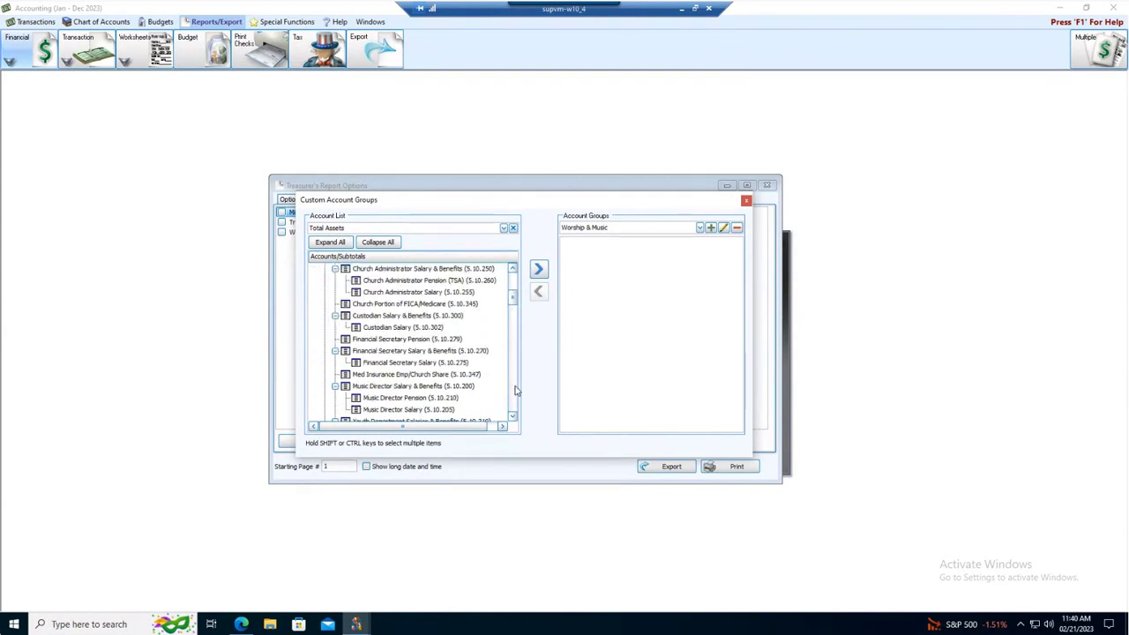
click(515, 391)
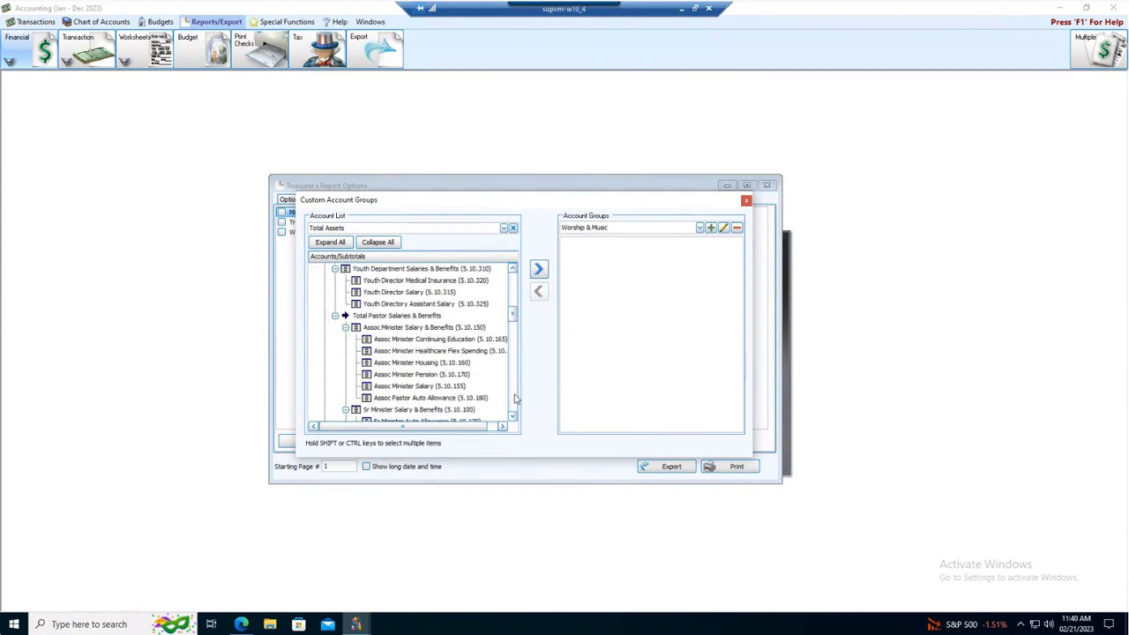
scroll(441, 291, up, 2)
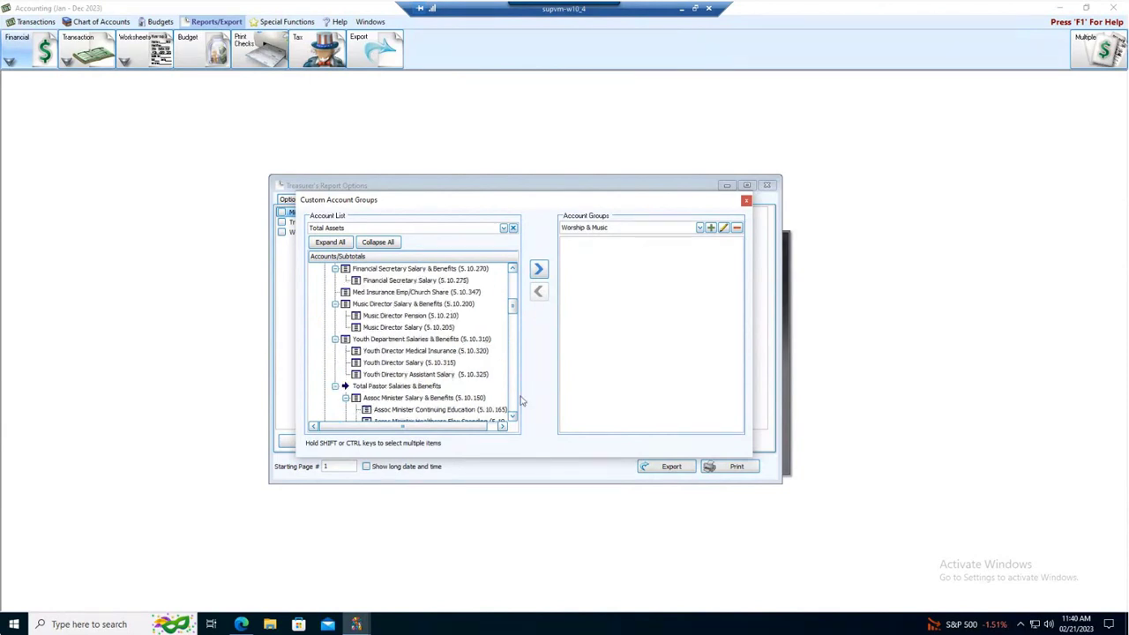
click(513, 402)
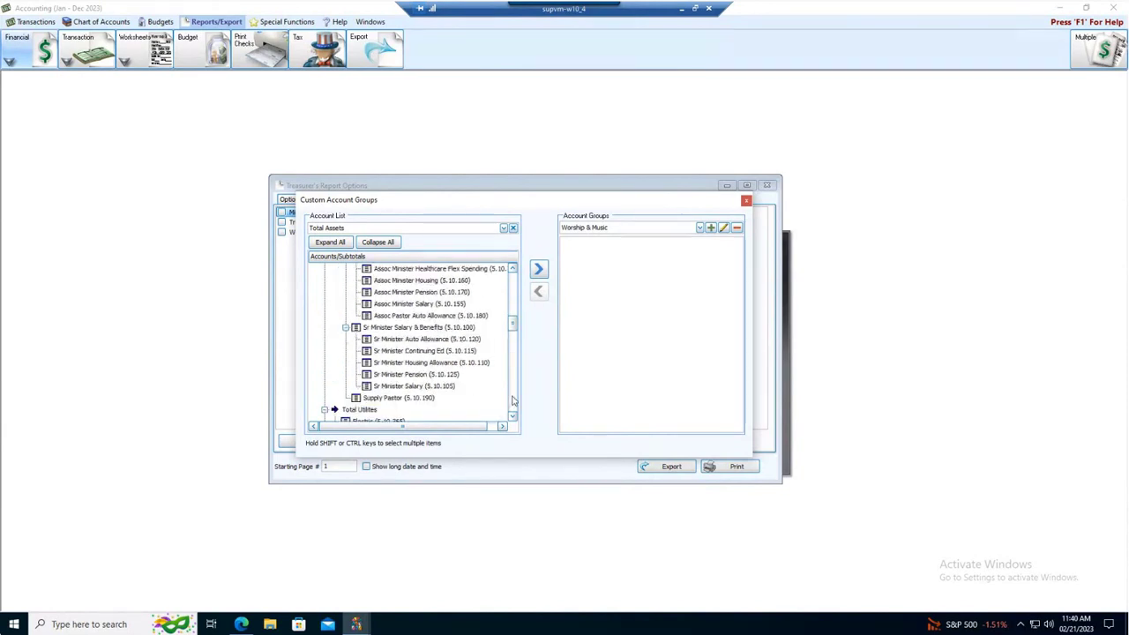
click(513, 402)
click(513, 401)
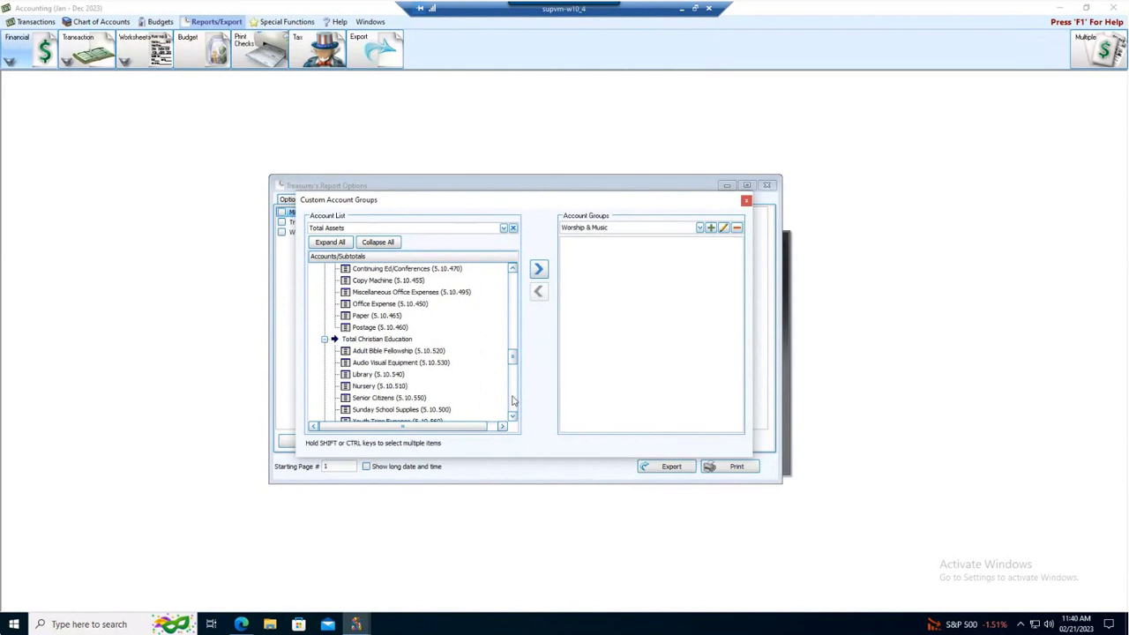
click(513, 401)
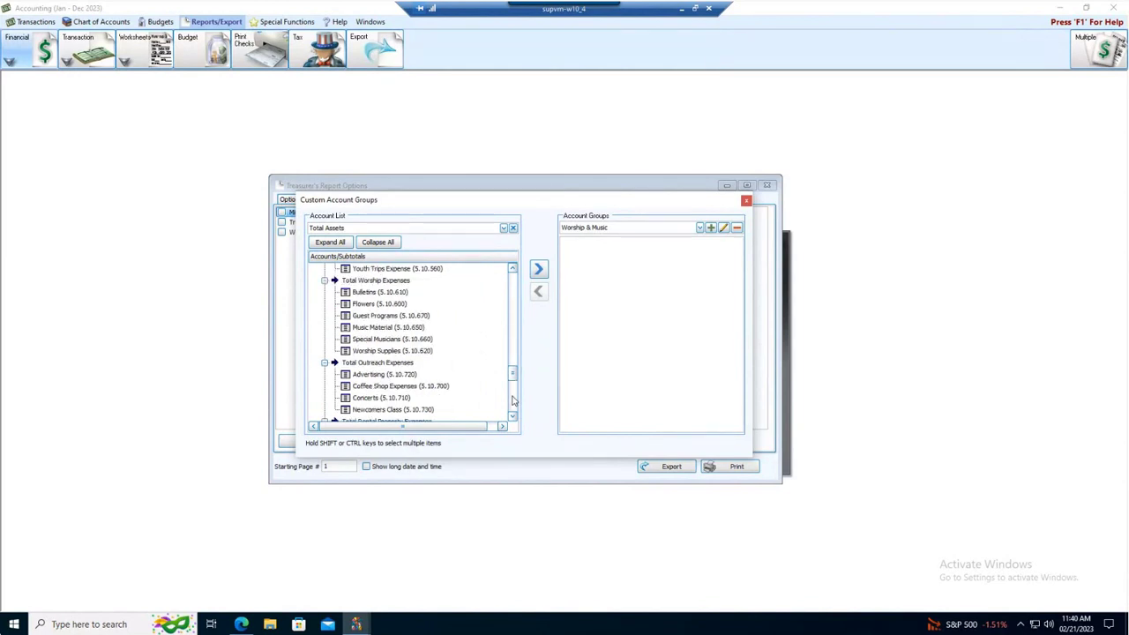
Step: Add the Bulletins account (5.10.610) to the Worship & Music group and remove it again
click(373, 297)
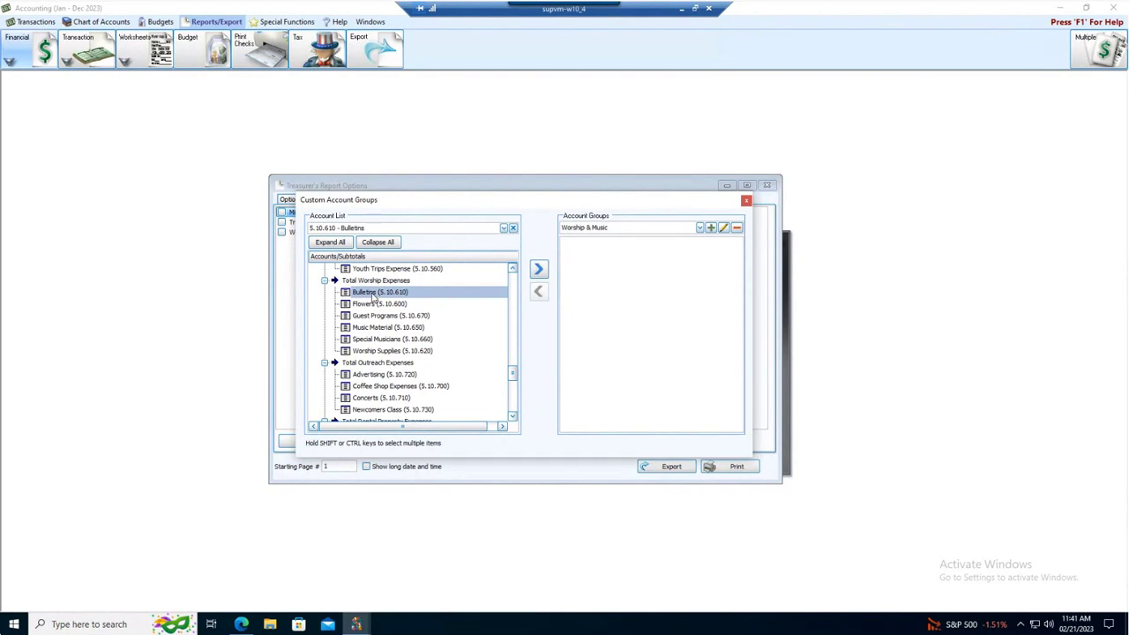
double_click(374, 298)
double_click(577, 246)
click(389, 297)
click(540, 269)
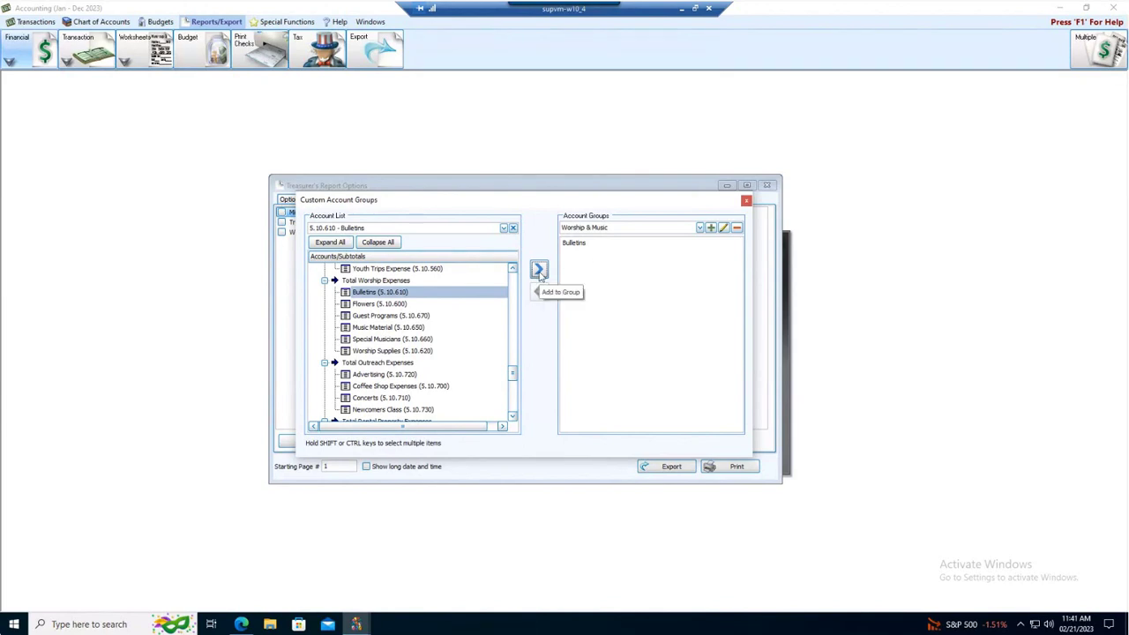
click(575, 244)
click(538, 291)
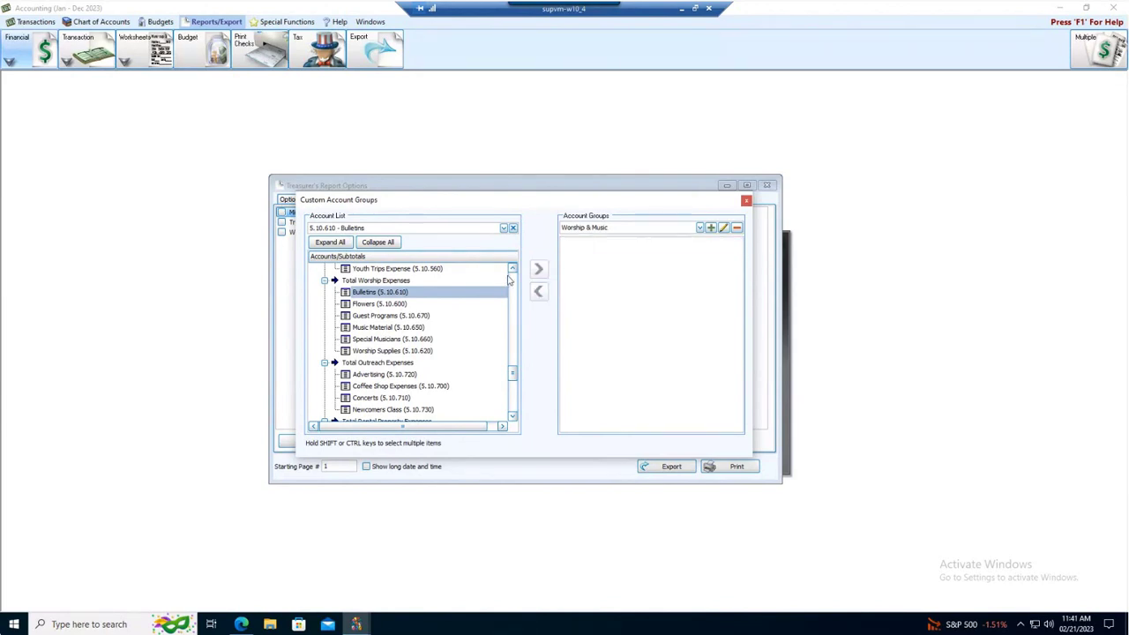
Step: Select Bulletins, Guest Programs, Special Musicians, Total Outreach Expenses and Worship Supplies together as individual entries in the account list
click(355, 280)
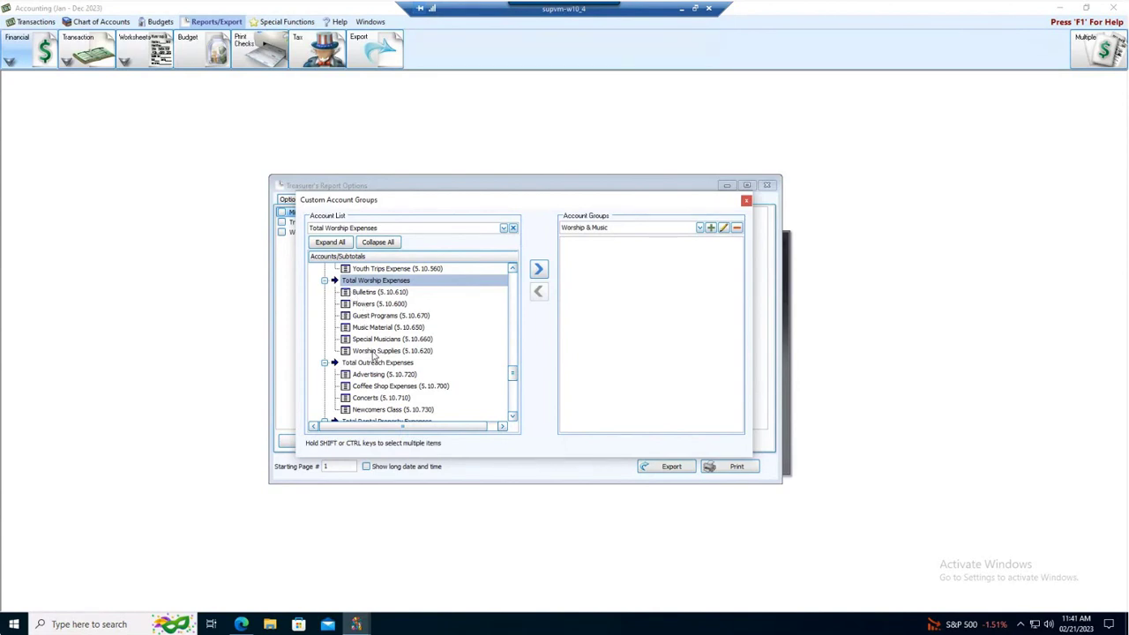
click(374, 295)
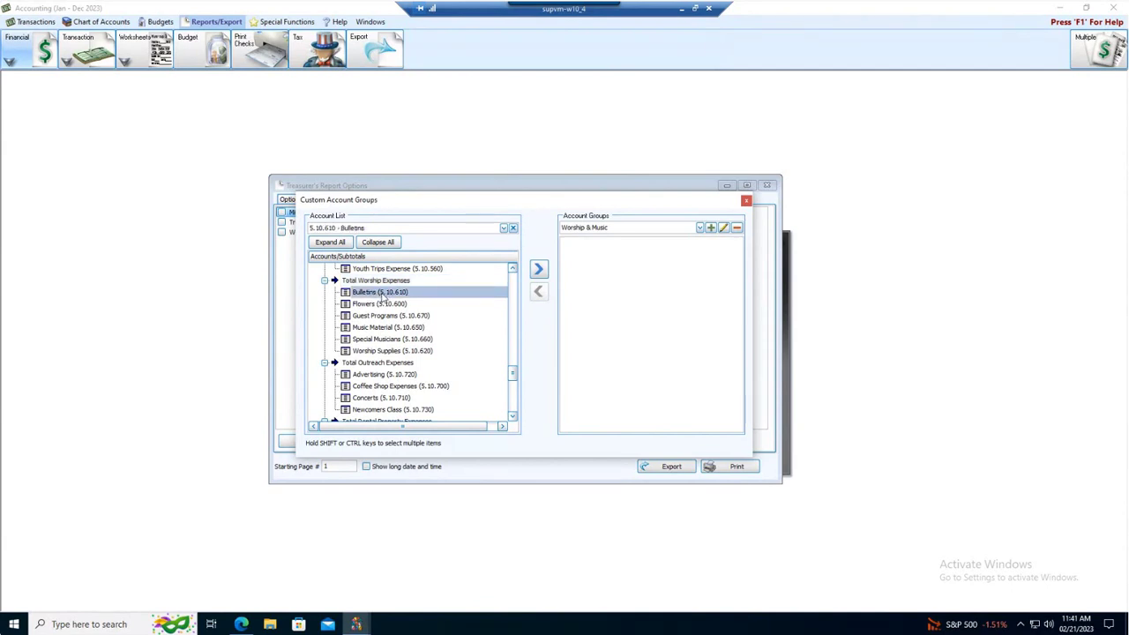
ctrl+click(385, 315)
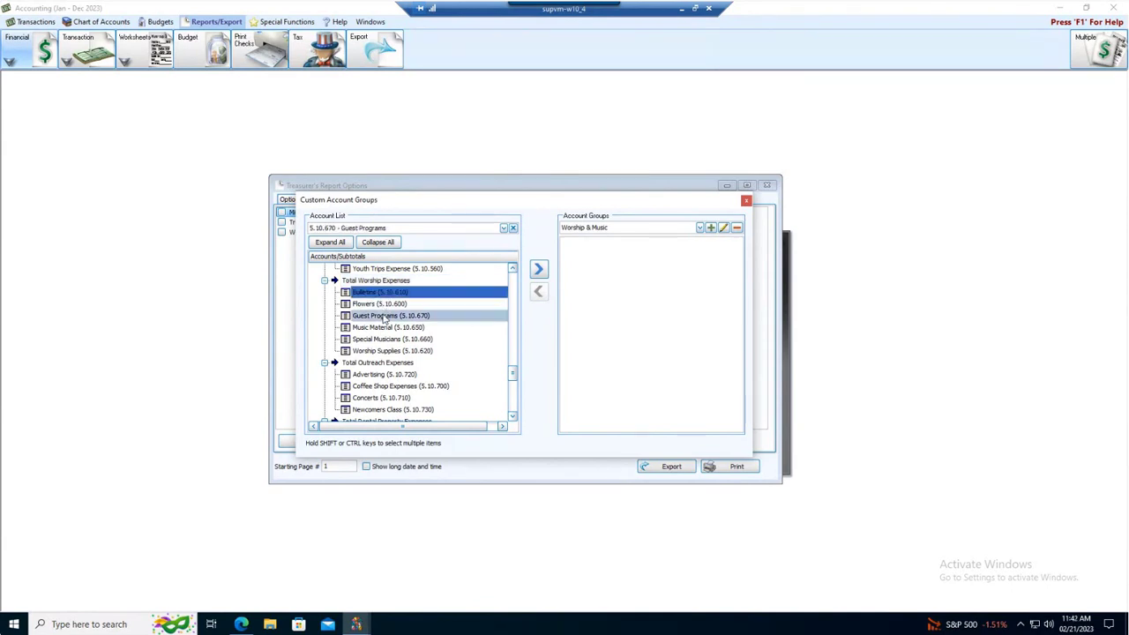
ctrl+click(385, 339)
ctrl+click(381, 363)
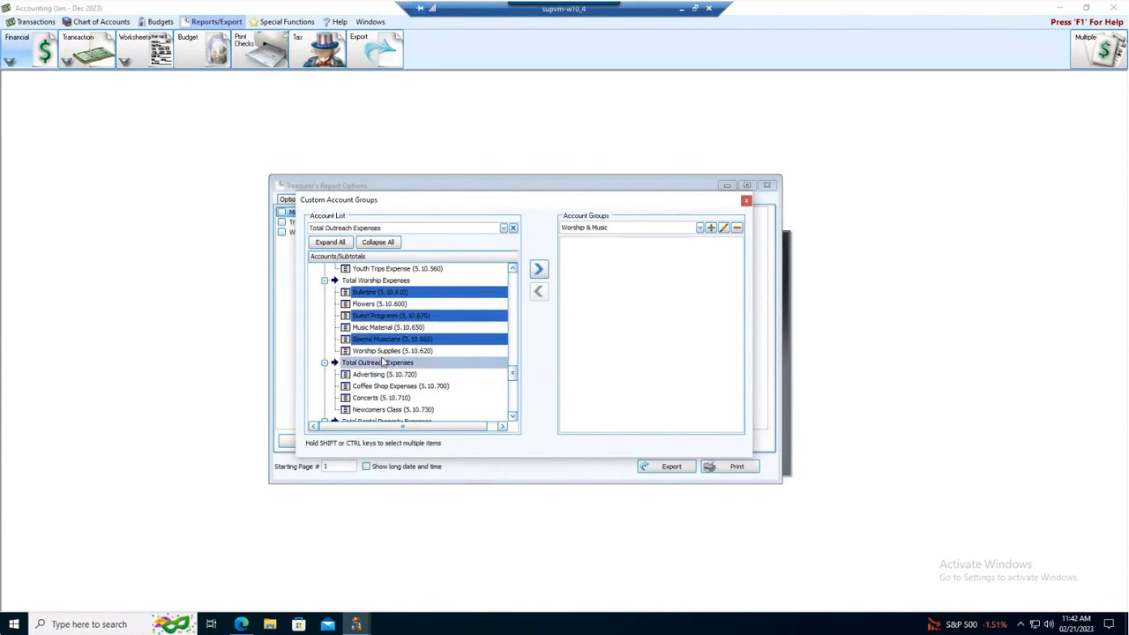
ctrl+click(382, 351)
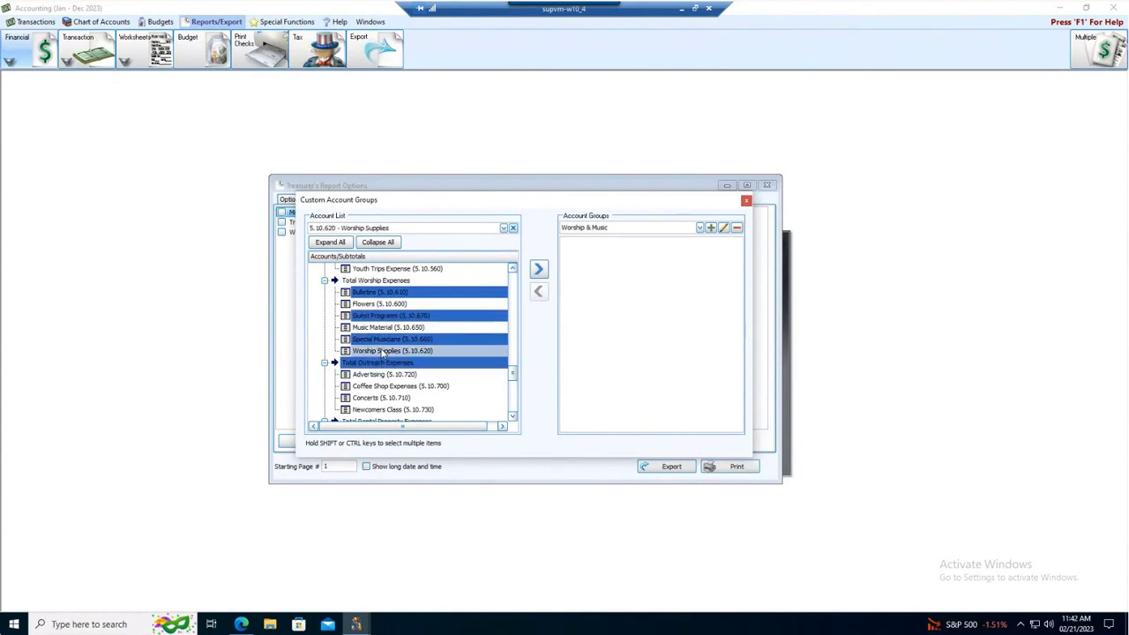
Step: Select the contiguous range of accounts from Worship Supplies to Bulletins, and reduce the selection to Bulletins alone
click(382, 351)
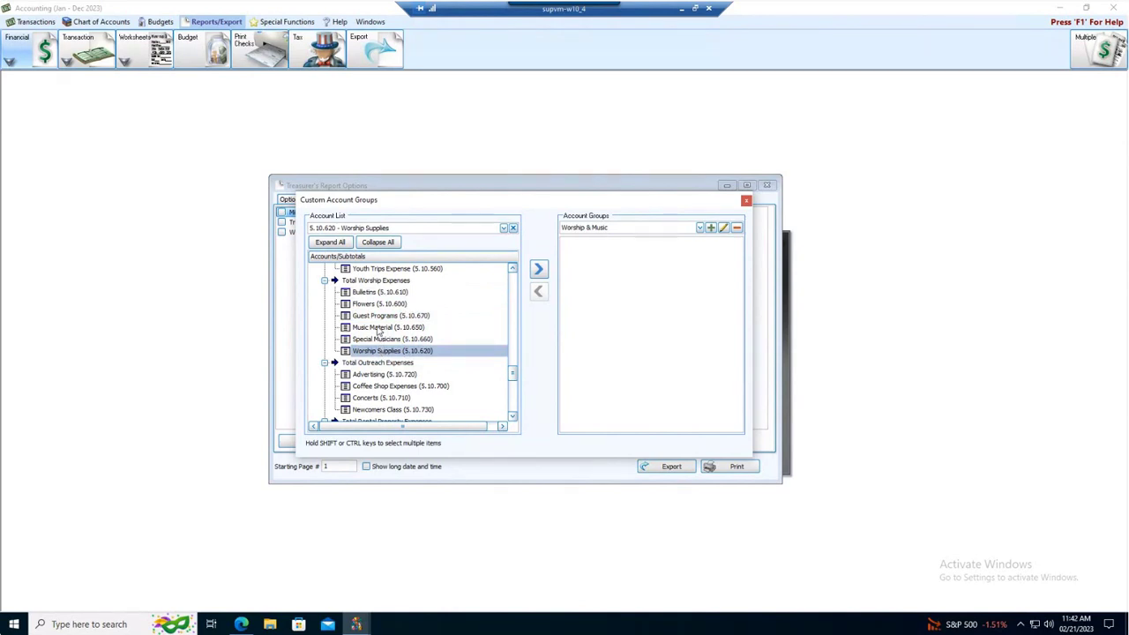
shift+click(363, 295)
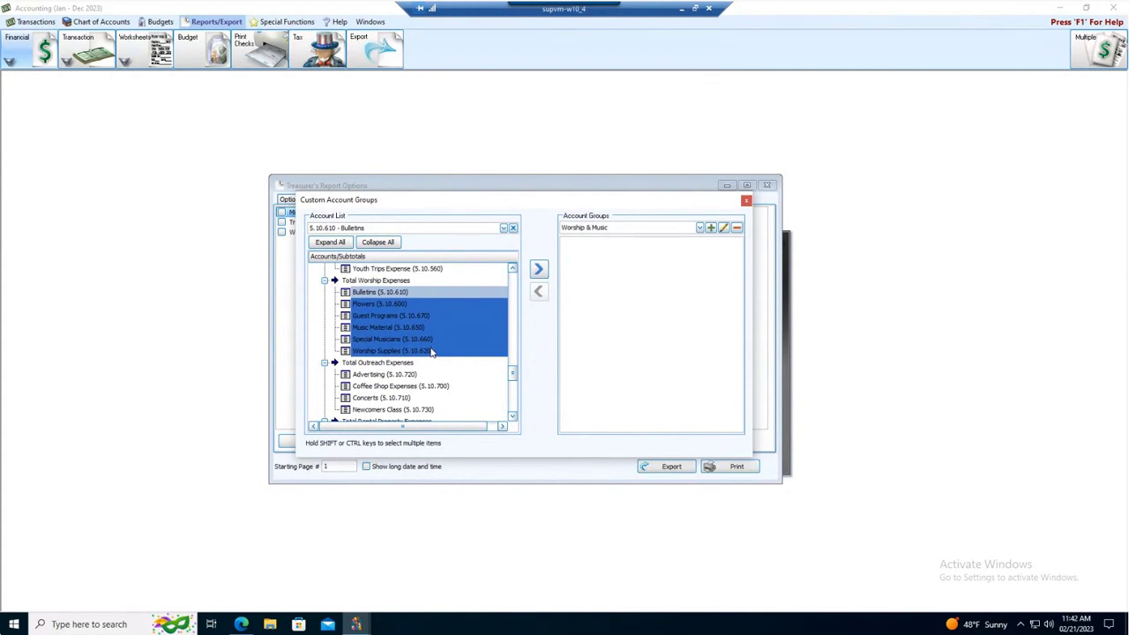
click(365, 296)
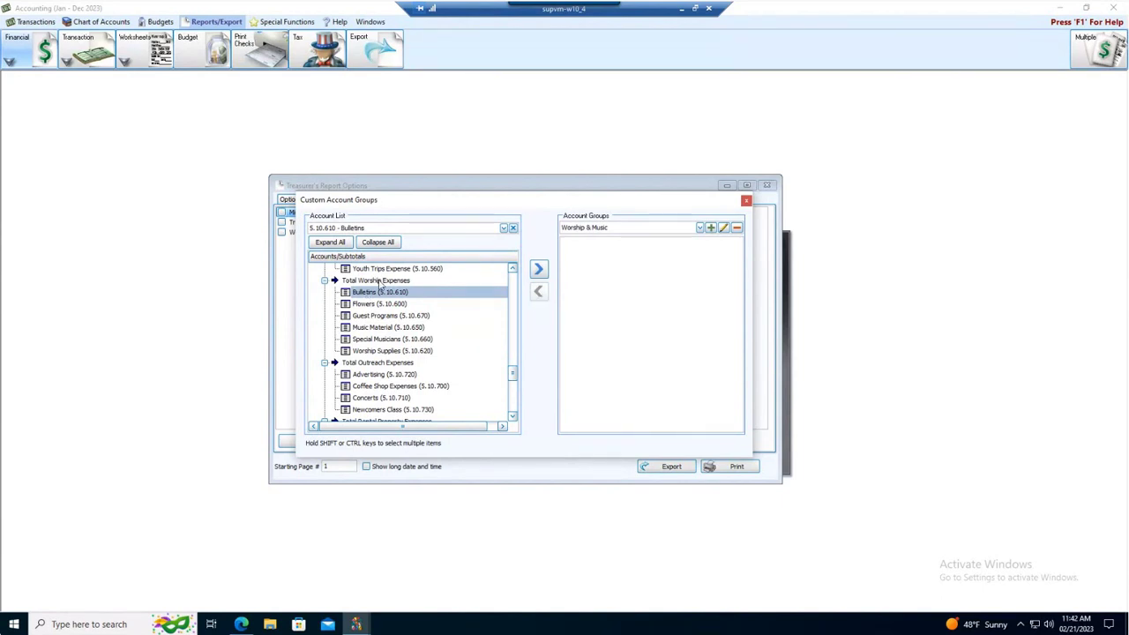
Step: Add all accounts in Total Worship Expenses to the Worship & Music group
click(381, 281)
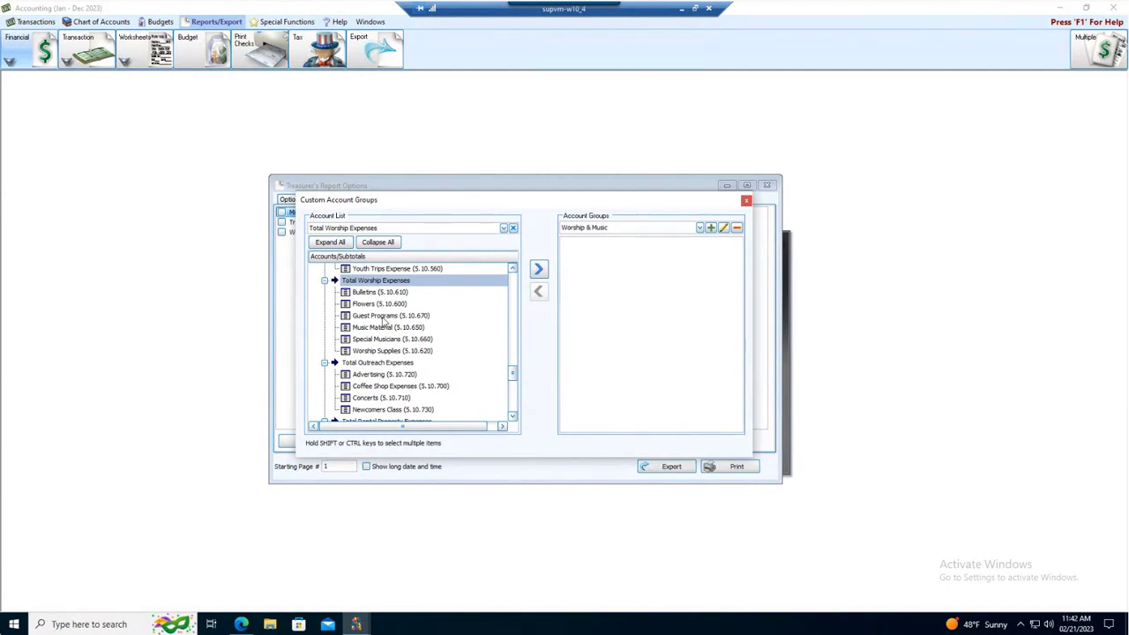
click(545, 273)
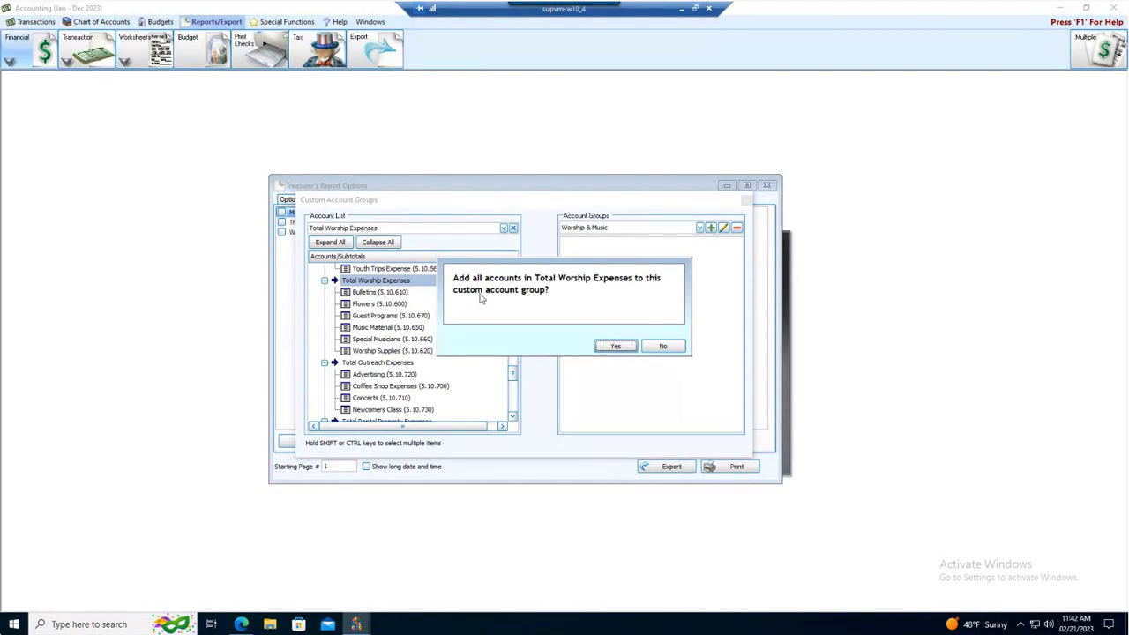
click(617, 346)
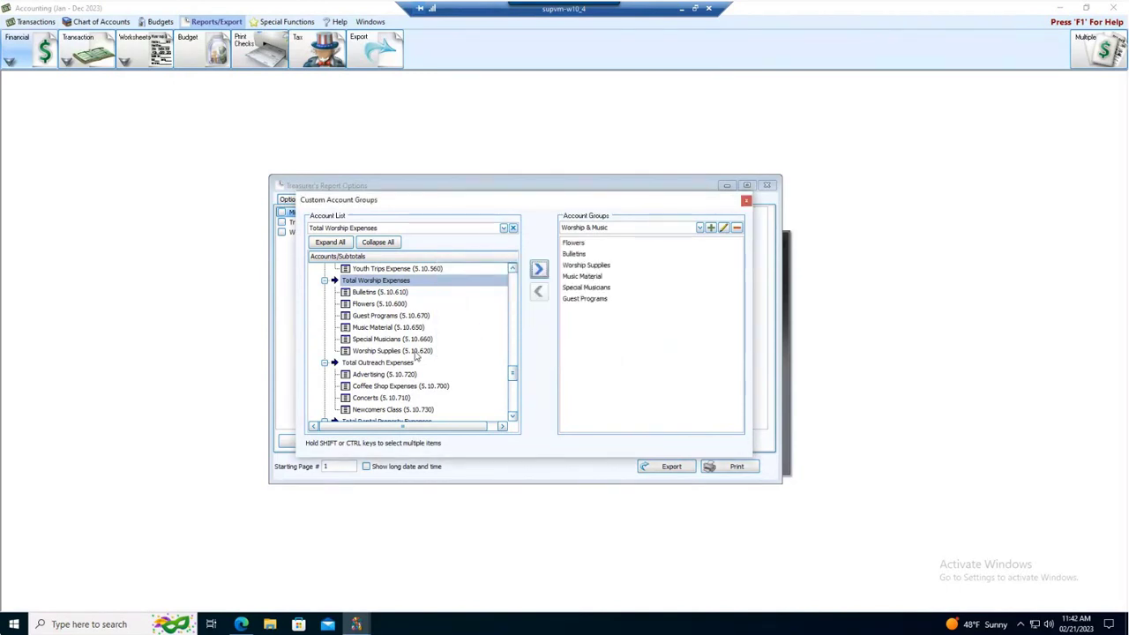
Step: Search the account list for "music" and try to add Music Material (5.10.650) to the Worship & Music group
click(513, 407)
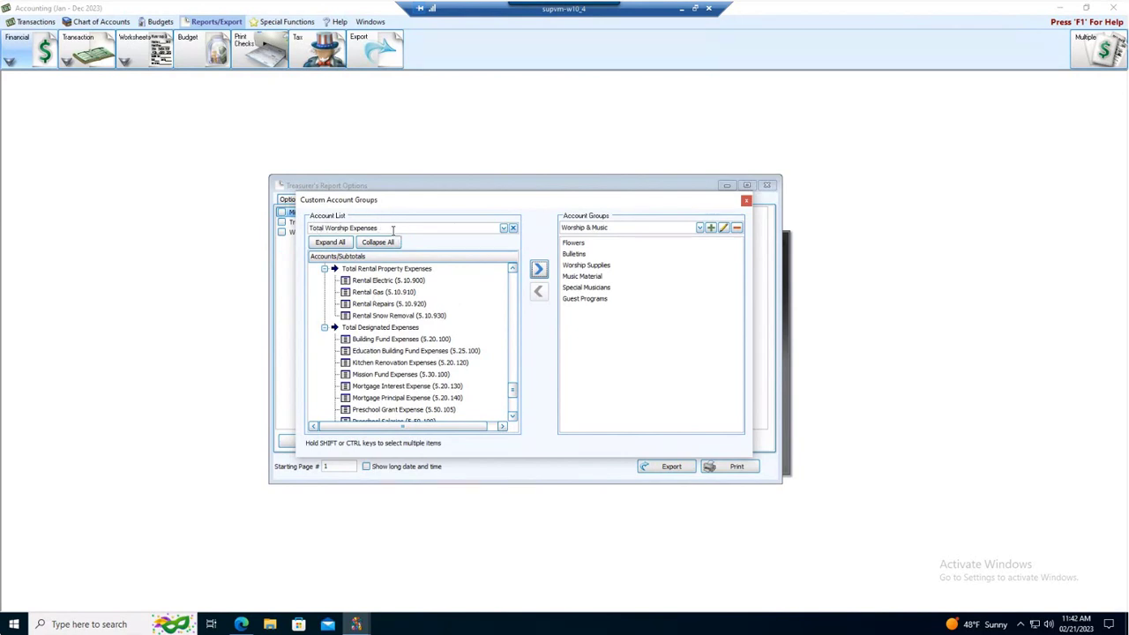
click(515, 228)
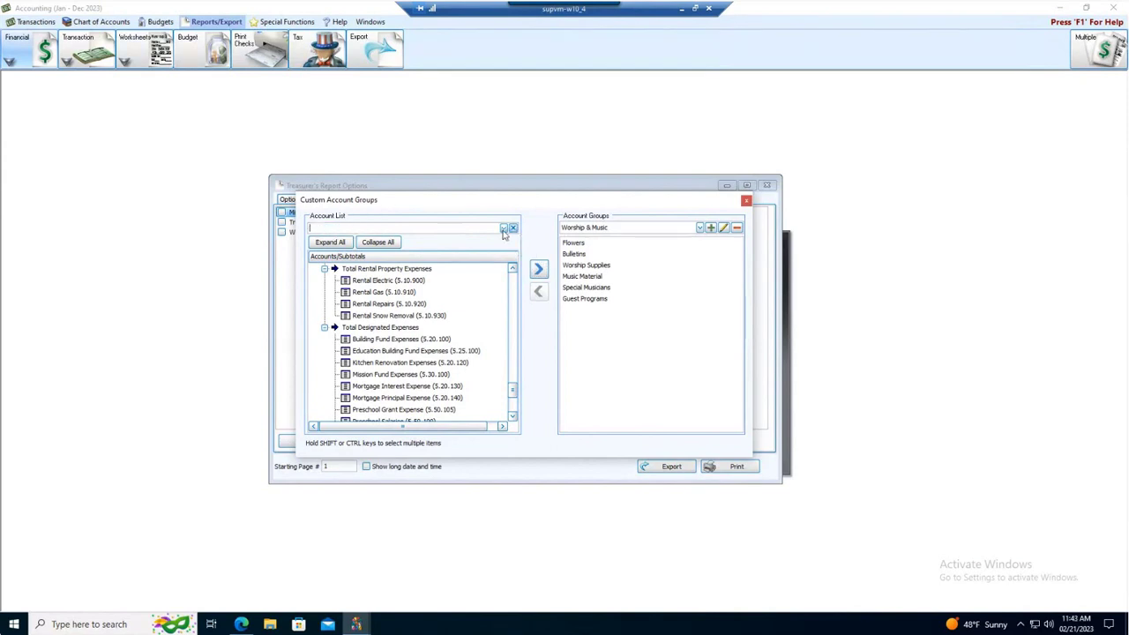
text(music)
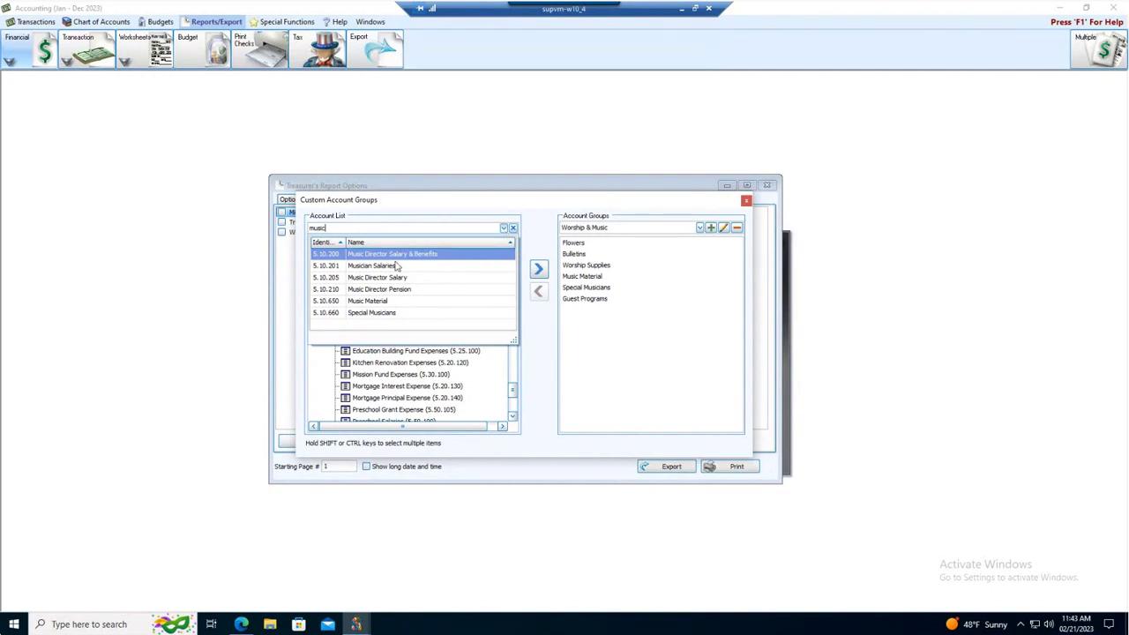
click(375, 301)
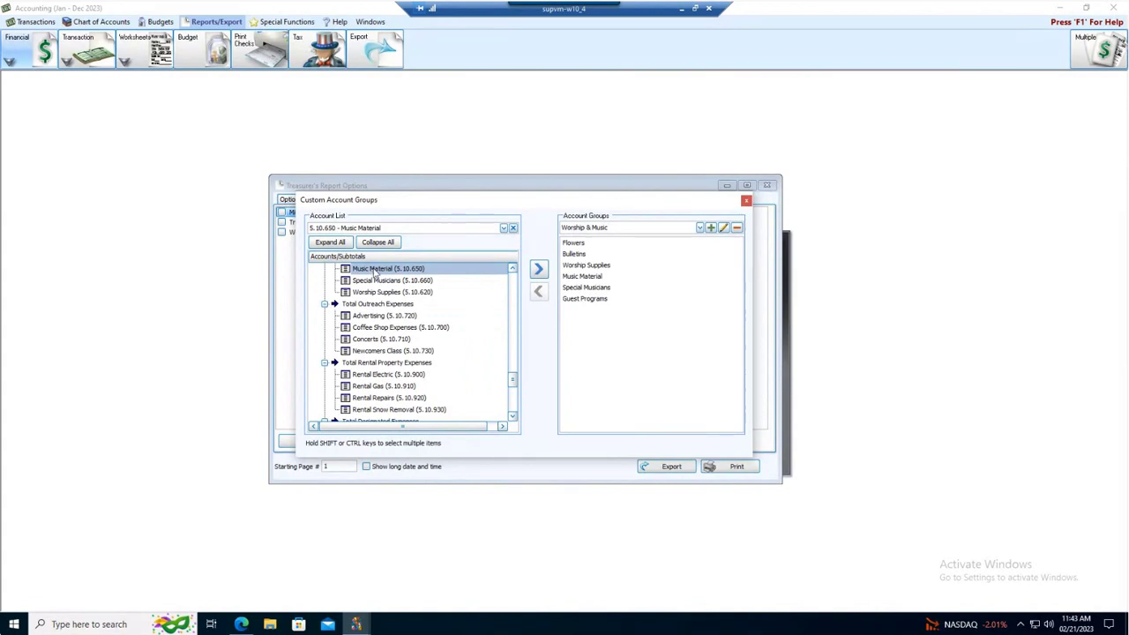
click(538, 269)
click(623, 365)
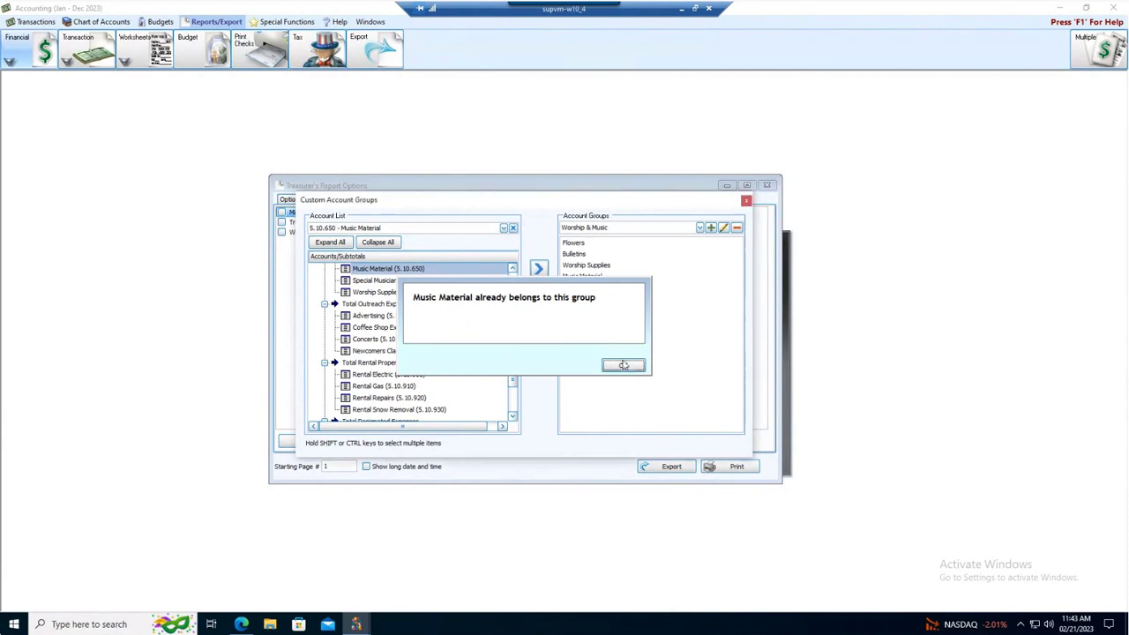
Step: Look through the worship, outreach, rental property and designated expense accounts, and search the account list for "worshi"
scroll(491, 317, up, 4)
scroll(492, 320, down, 2)
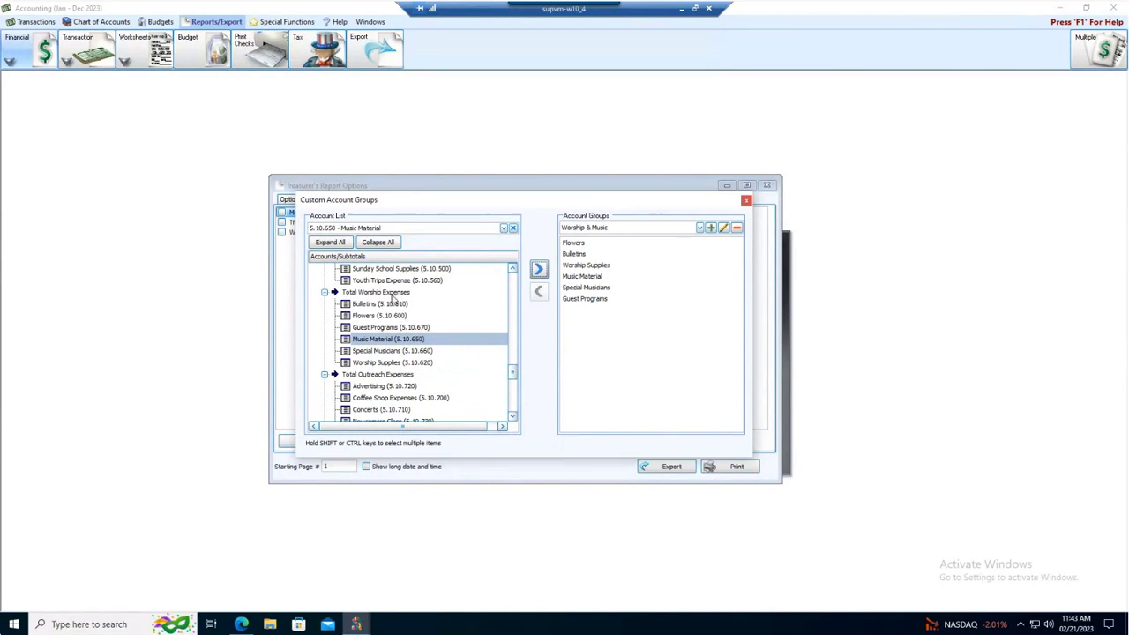
scroll(423, 367, down, 4)
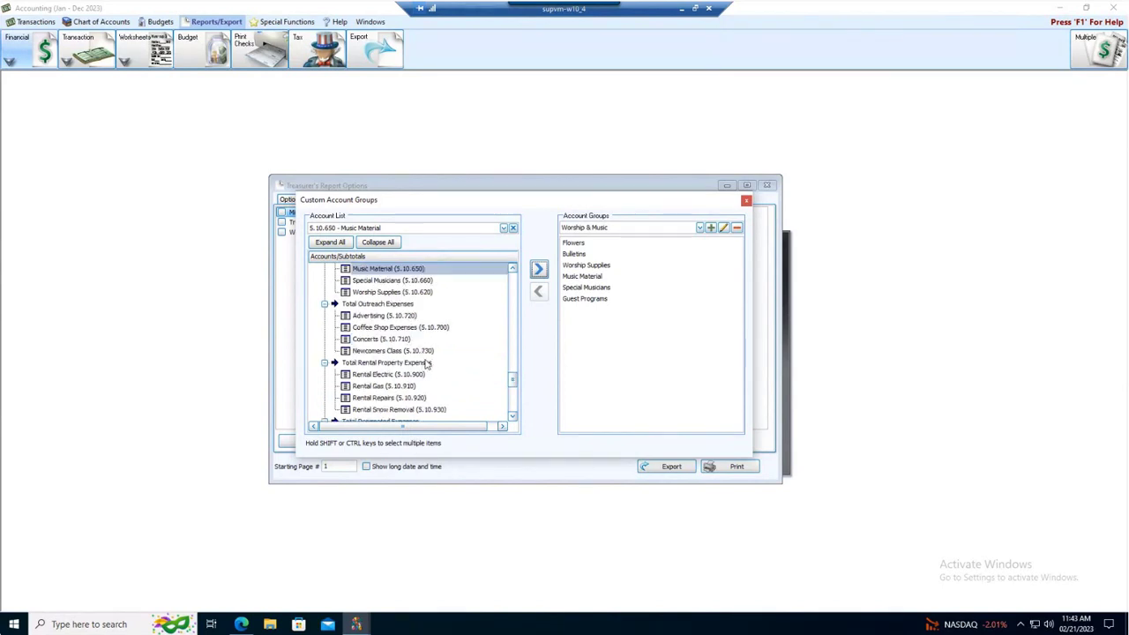
scroll(427, 364, down, 2)
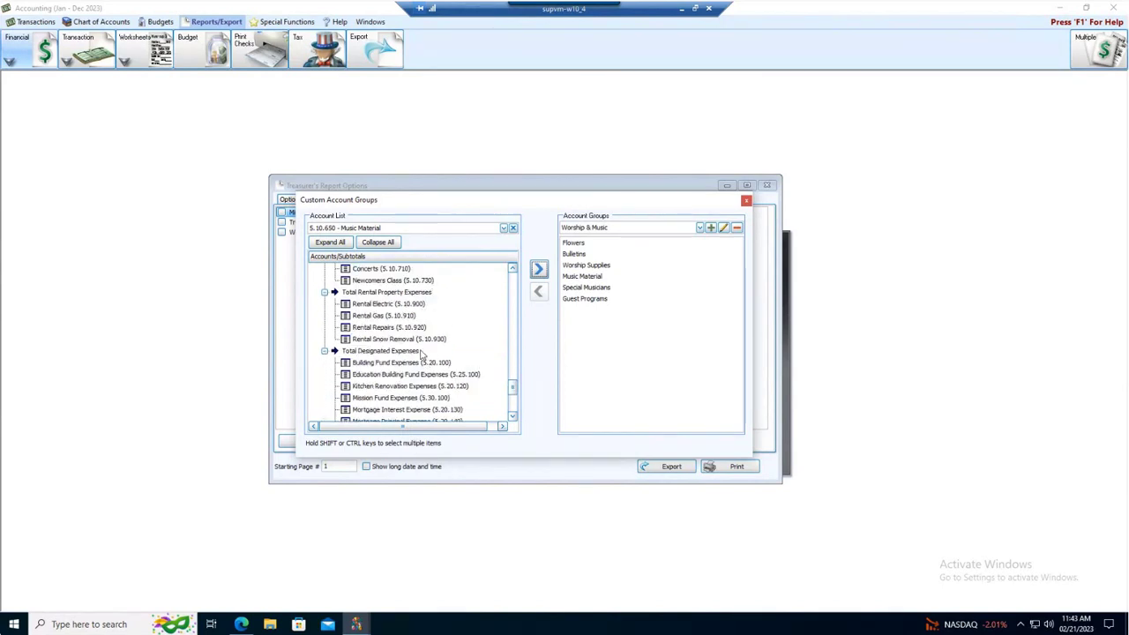
click(513, 229)
text(worshi)
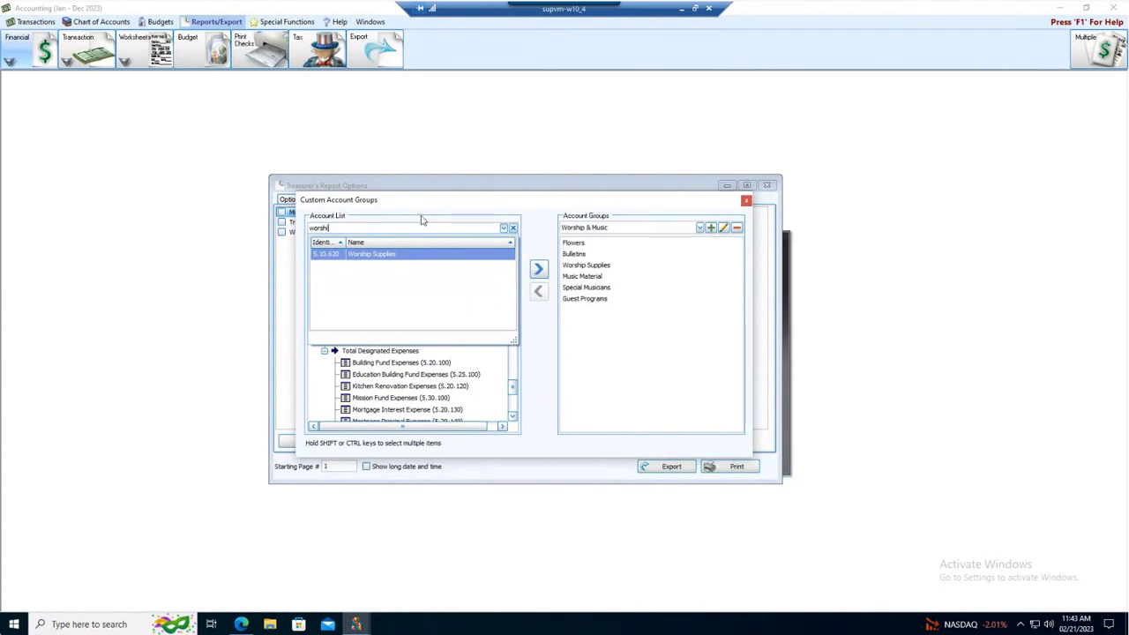
Step: Search the account list for "music" and add Music Director Salary & Benefits (5.10.200) to the Worship & Music group
click(512, 229)
text(music)
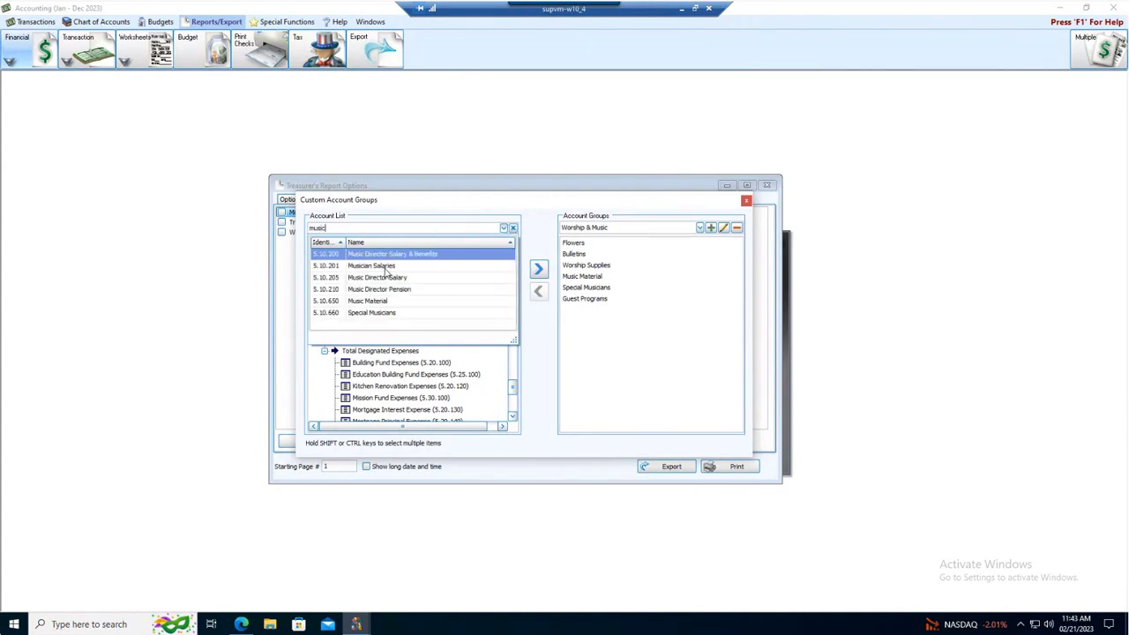
key(Return)
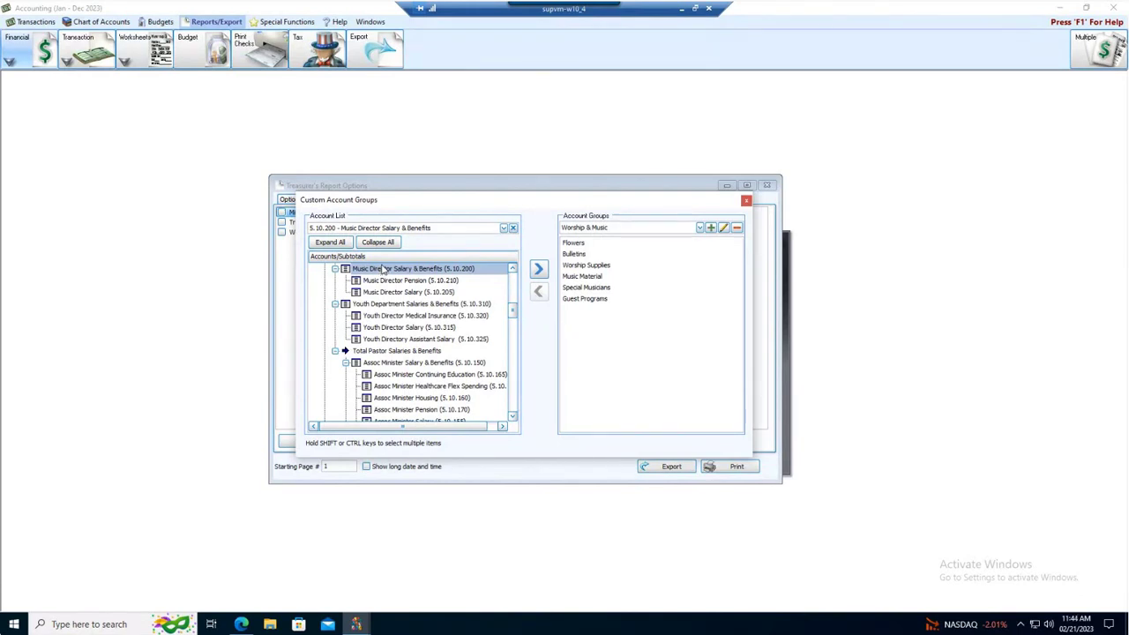
double_click(381, 273)
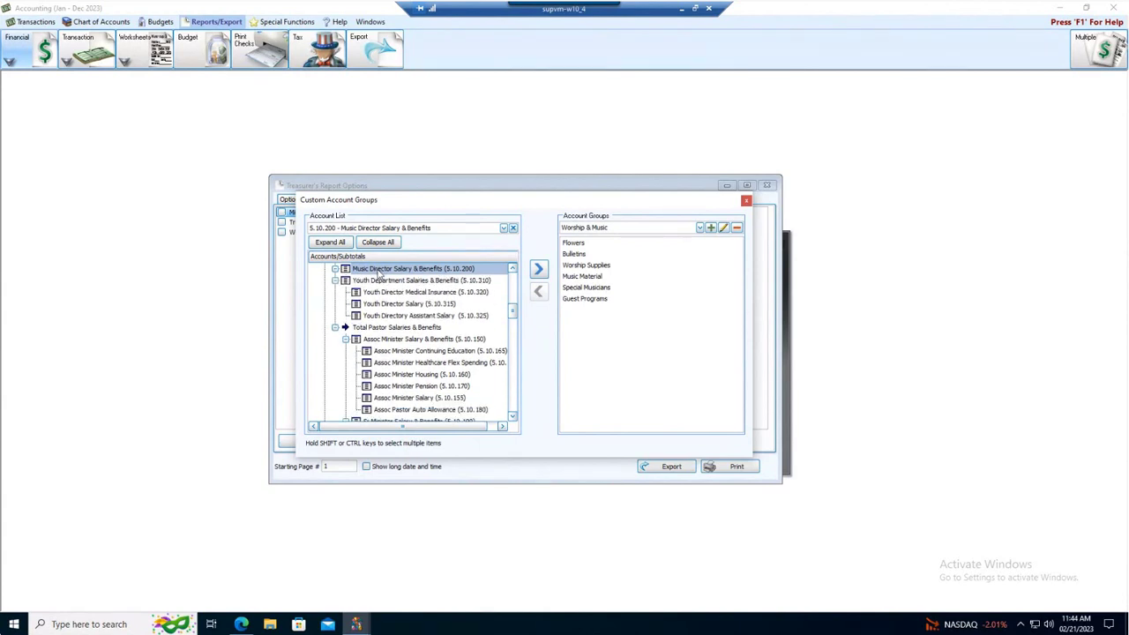
click(540, 271)
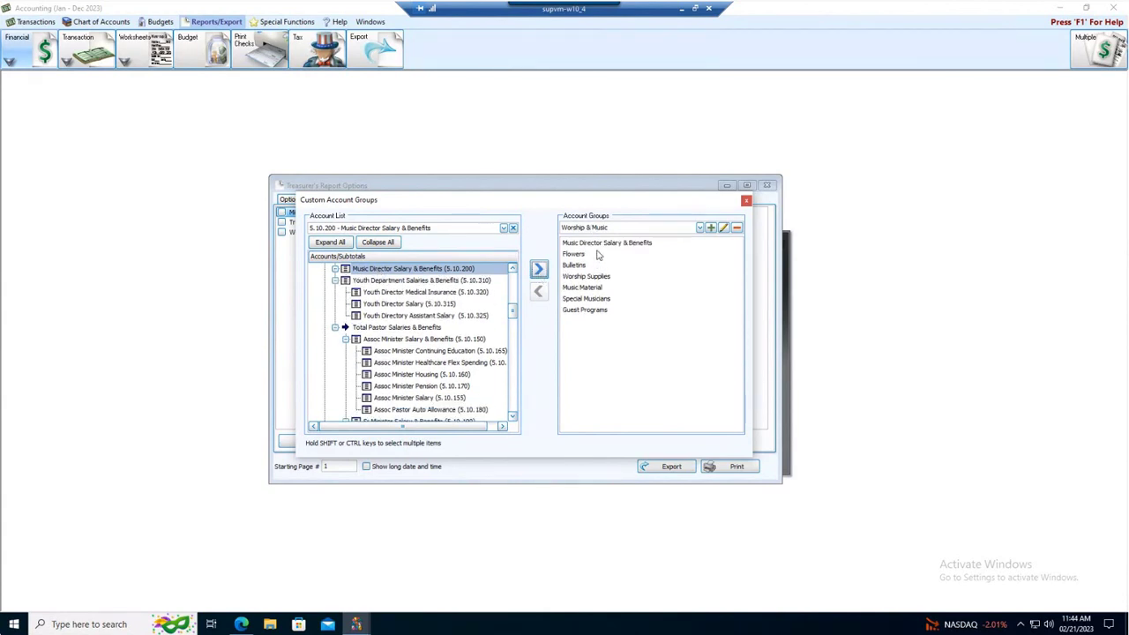
Step: Search the account list for "musi" and examine where the Special Musicians (5.10.660) and Music Director accounts sit in the account tree
scroll(434, 285, up, 1)
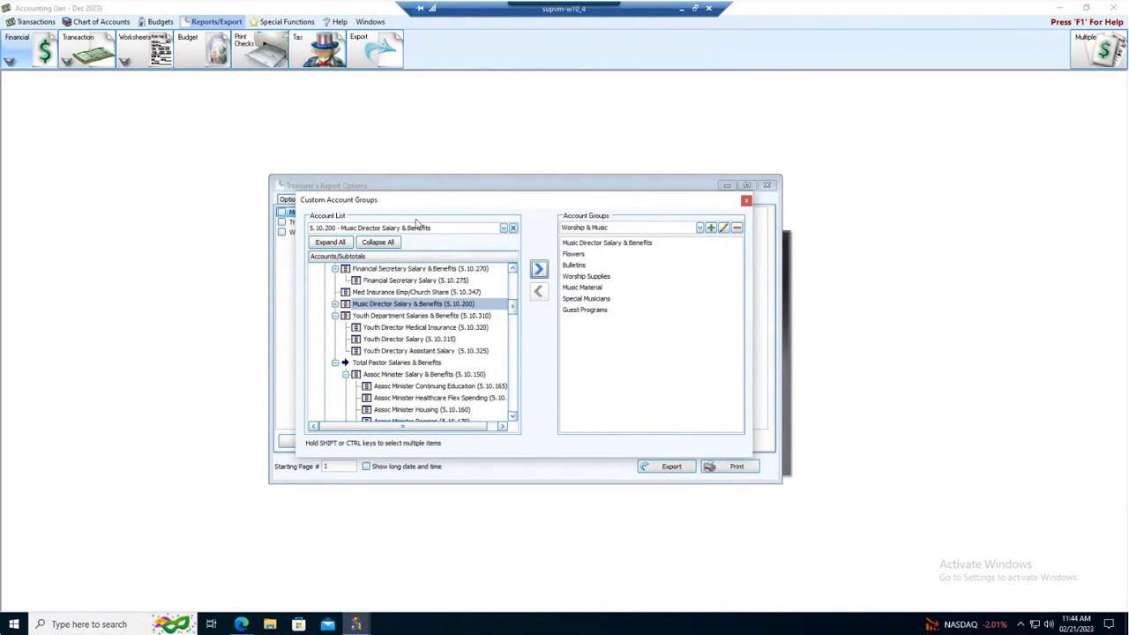
click(512, 227)
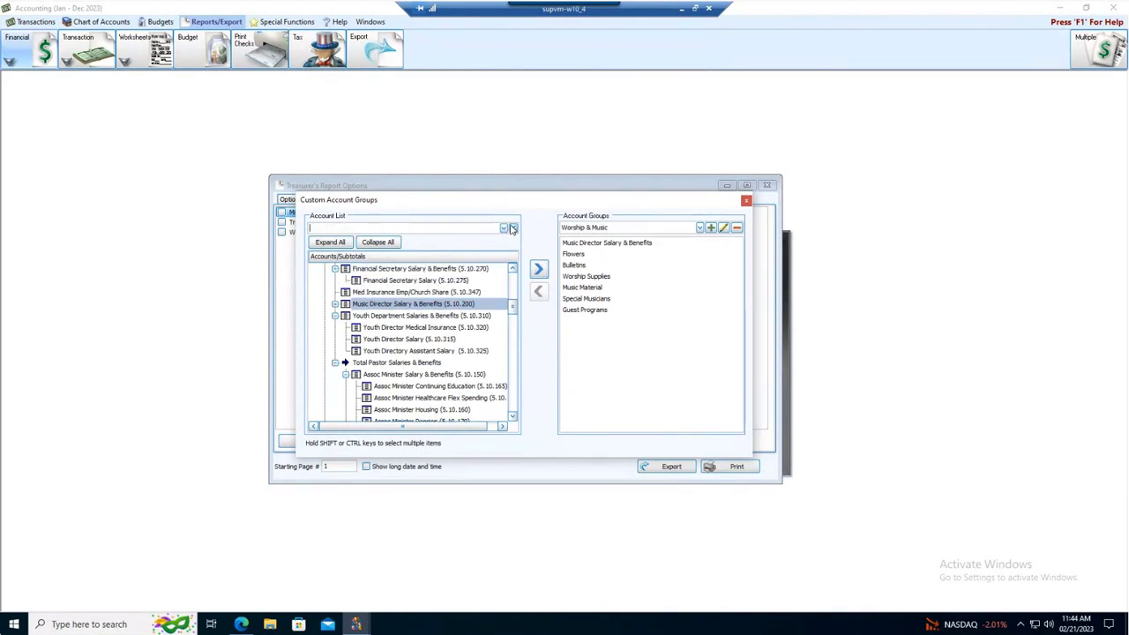
text(musi)
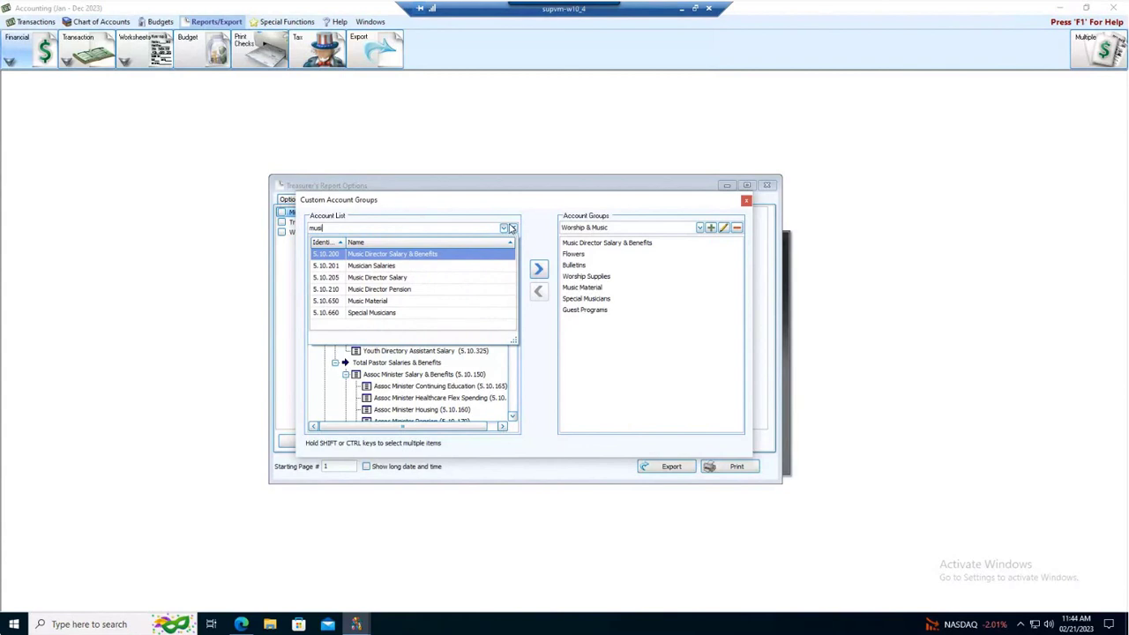
click(377, 313)
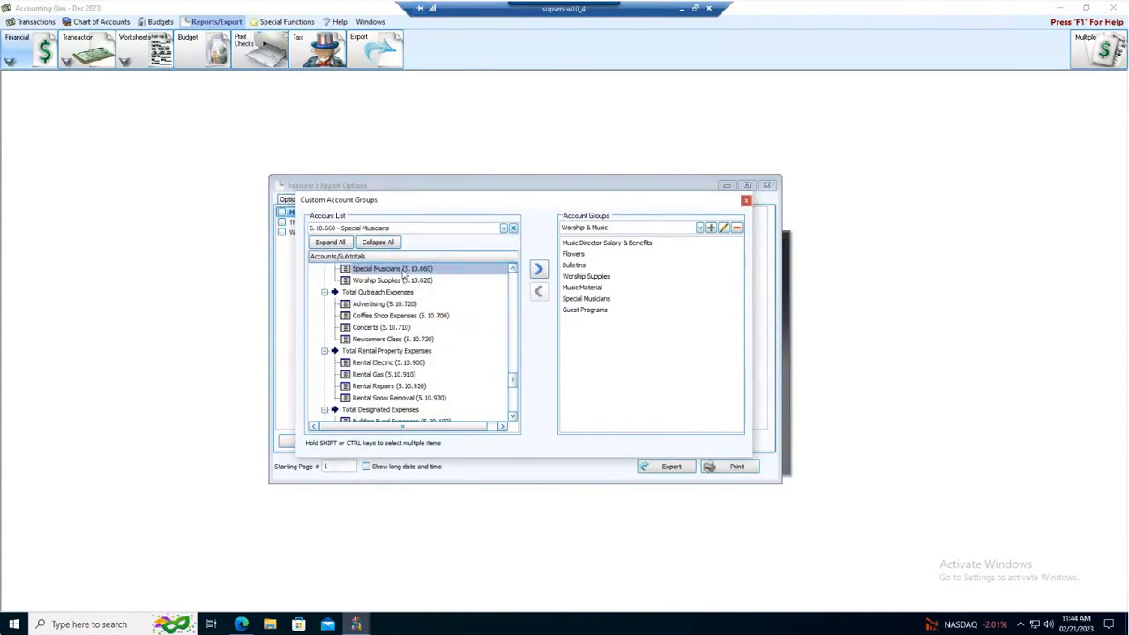
scroll(444, 295, up, 2)
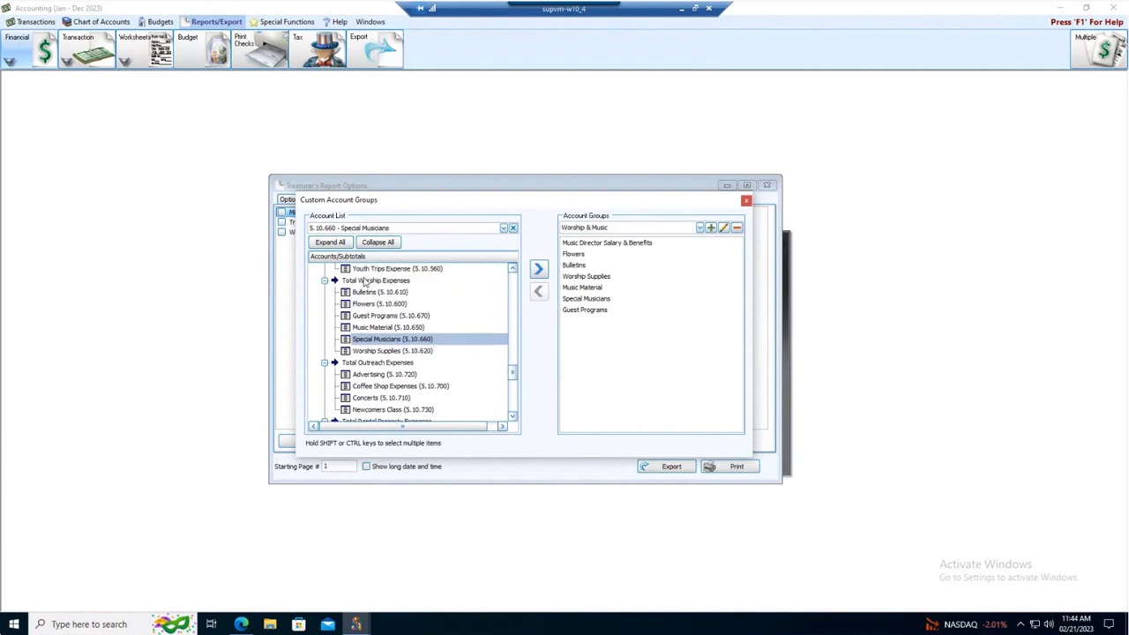
click(512, 230)
text(musi)
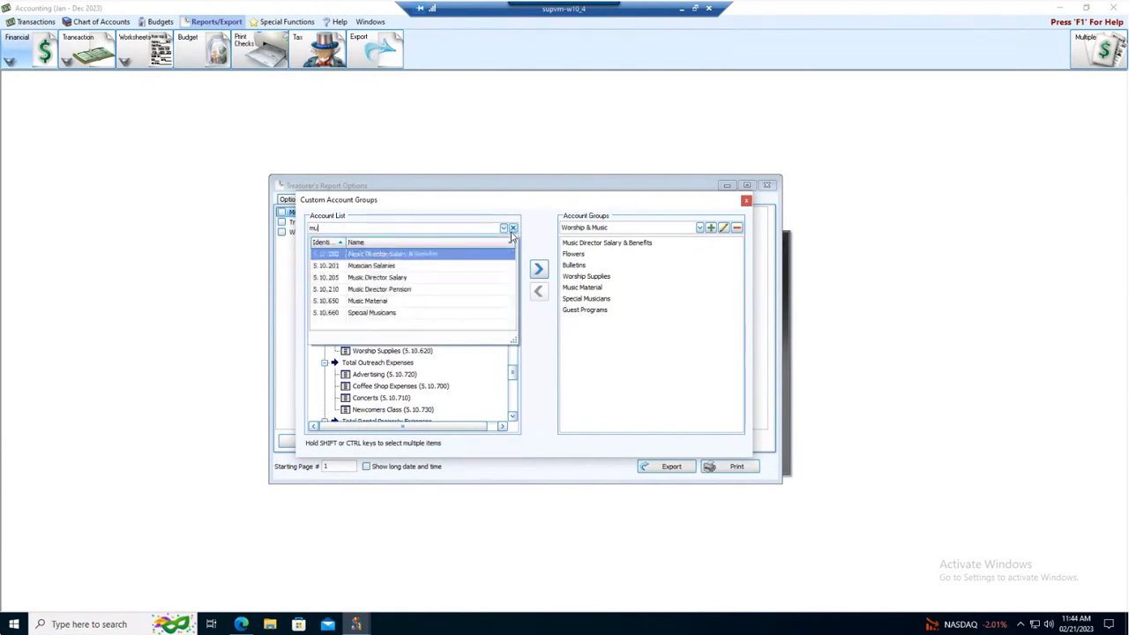
click(382, 289)
click(387, 293)
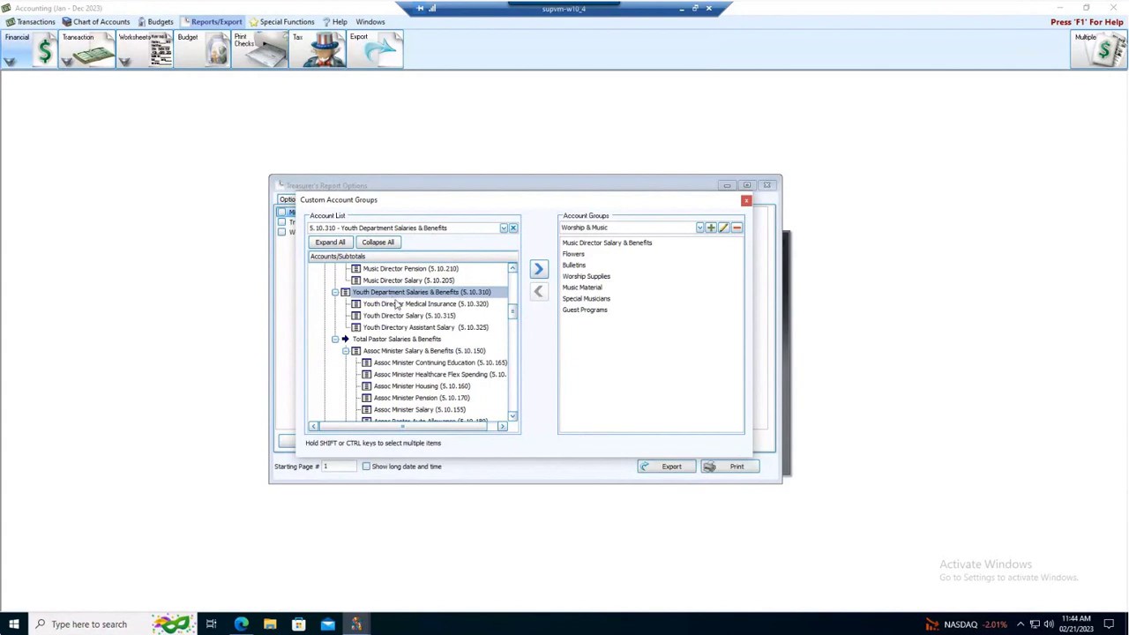
scroll(411, 297, up, 1)
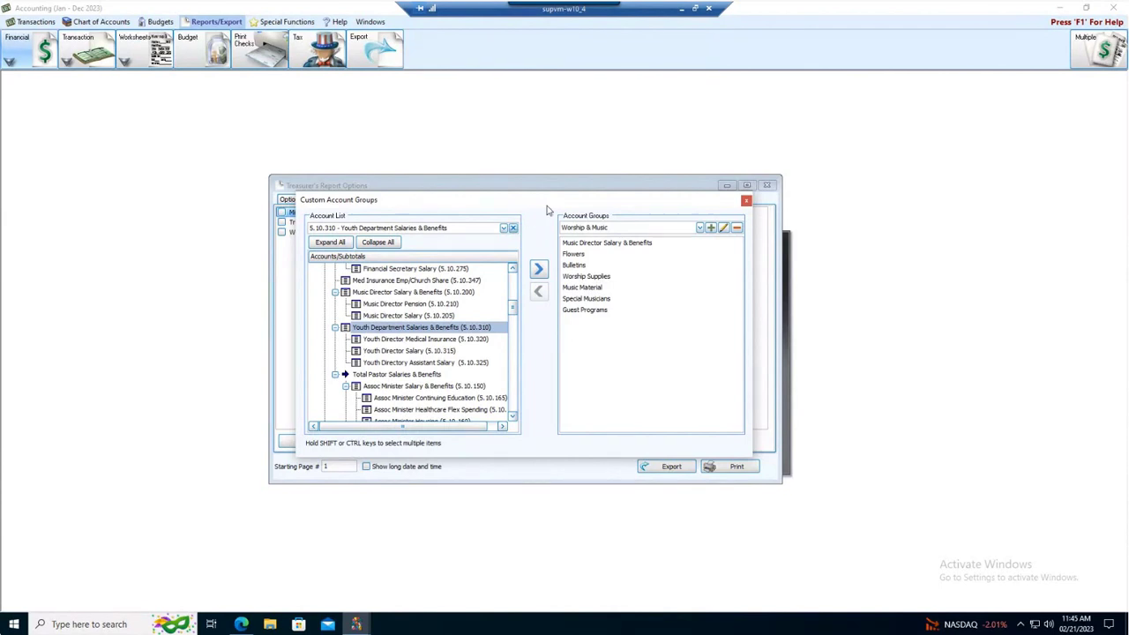
Step: Include the Worship & Music group in the Treasurer's Report, check the report's options and columns, and preview the report
click(745, 203)
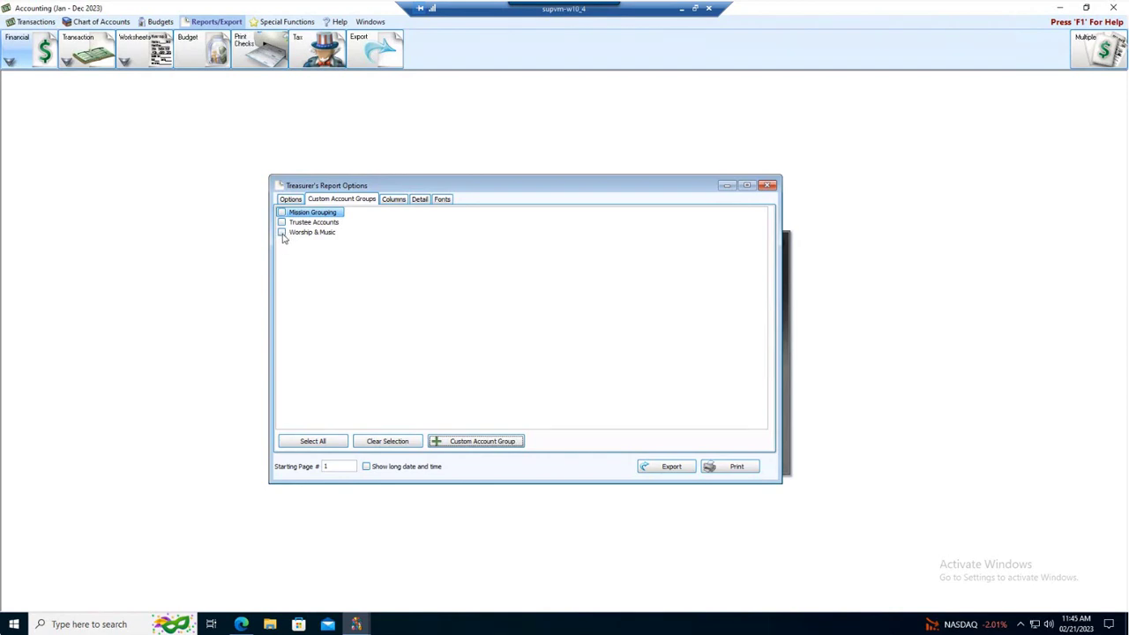
click(281, 232)
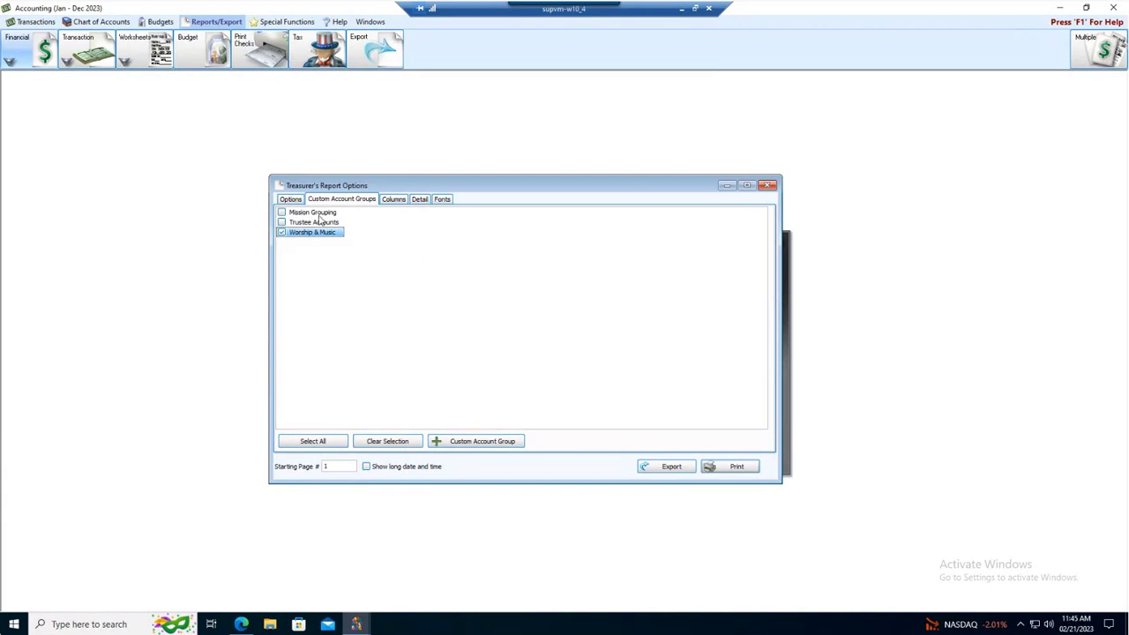
click(291, 200)
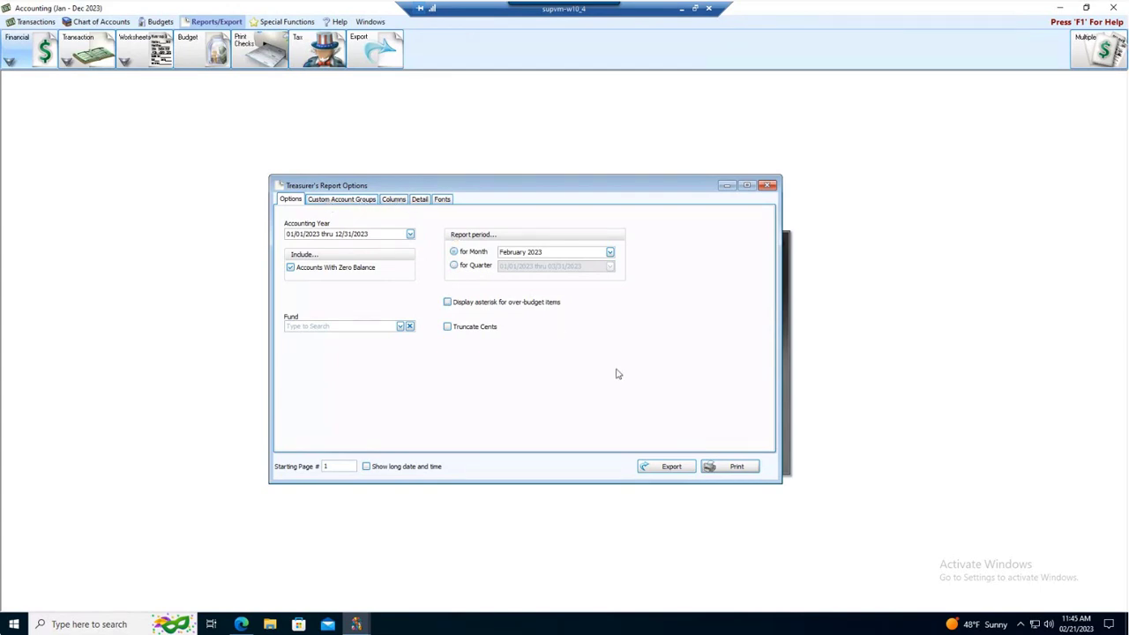
click(394, 201)
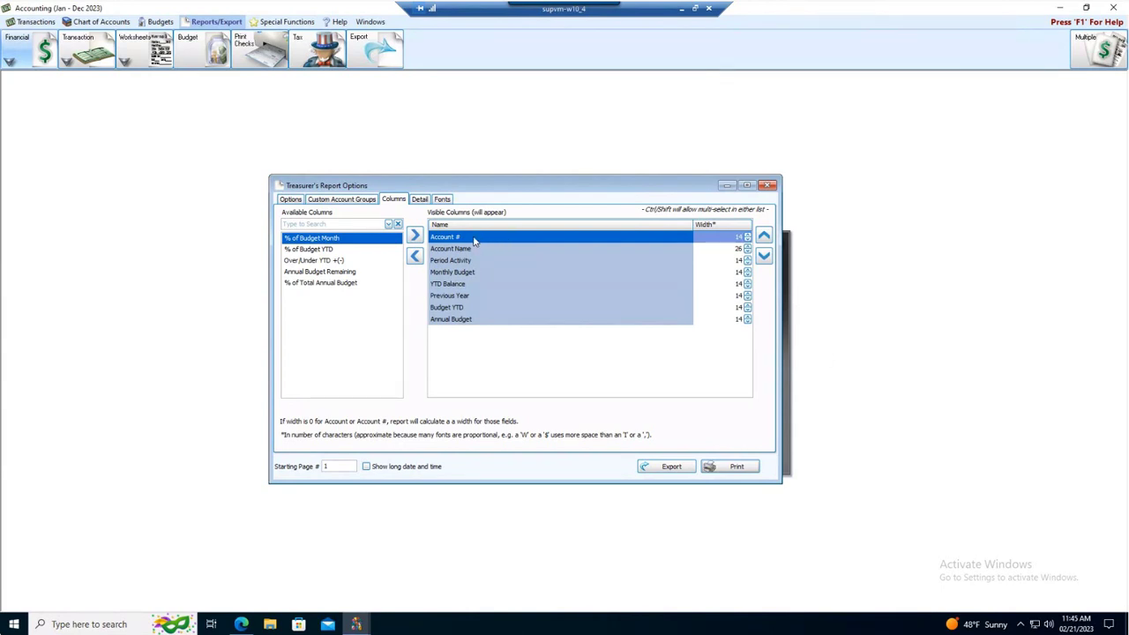
click(741, 468)
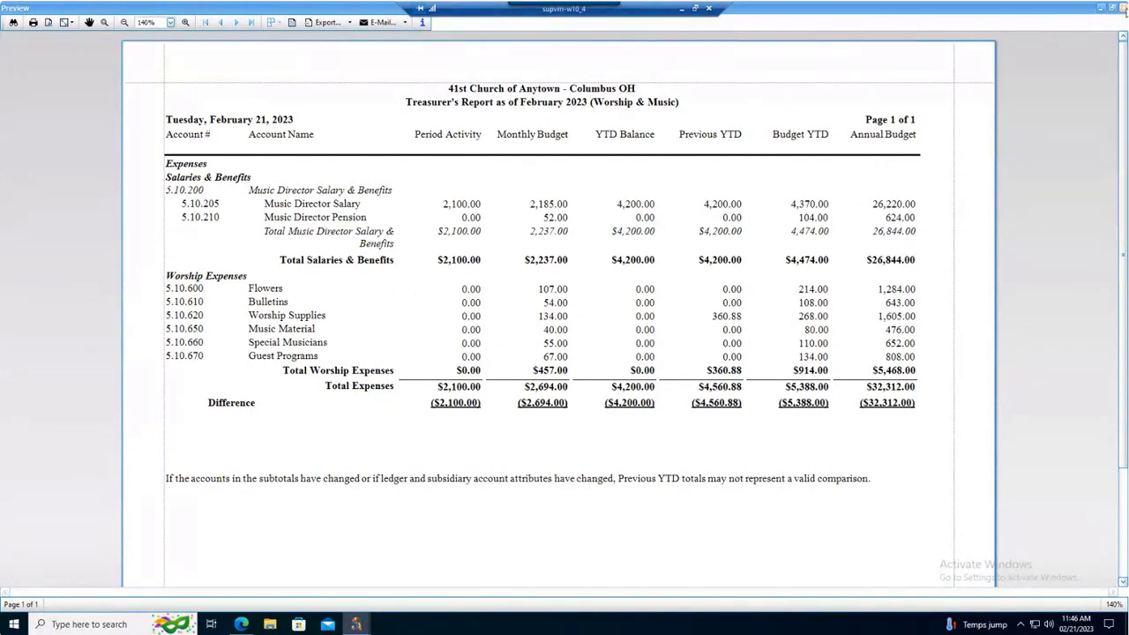
click(1122, 7)
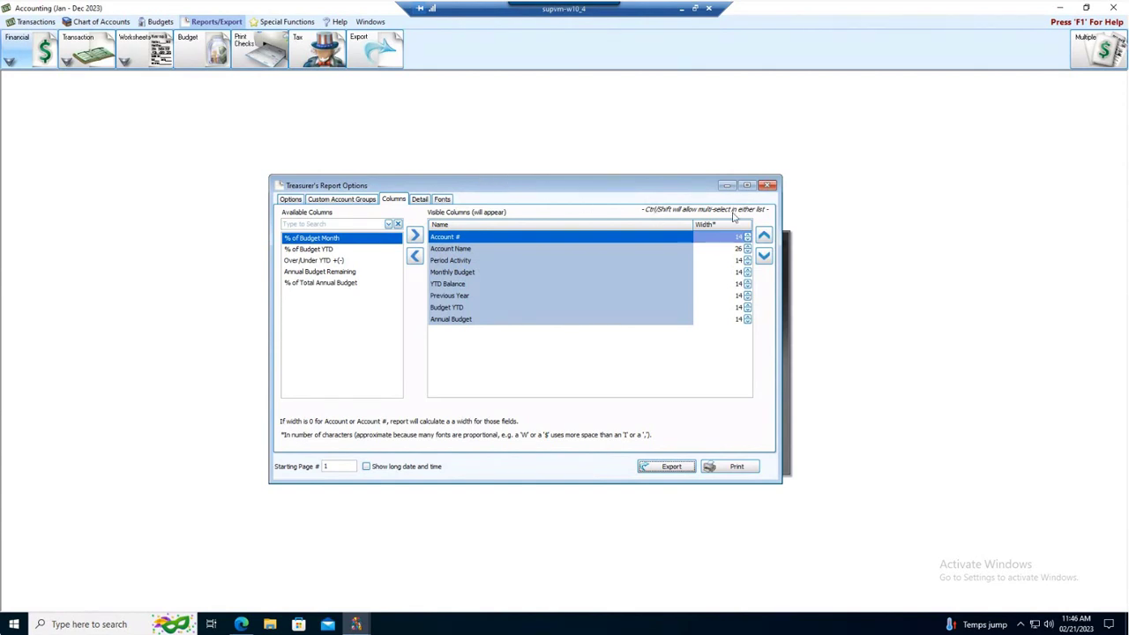
click(768, 186)
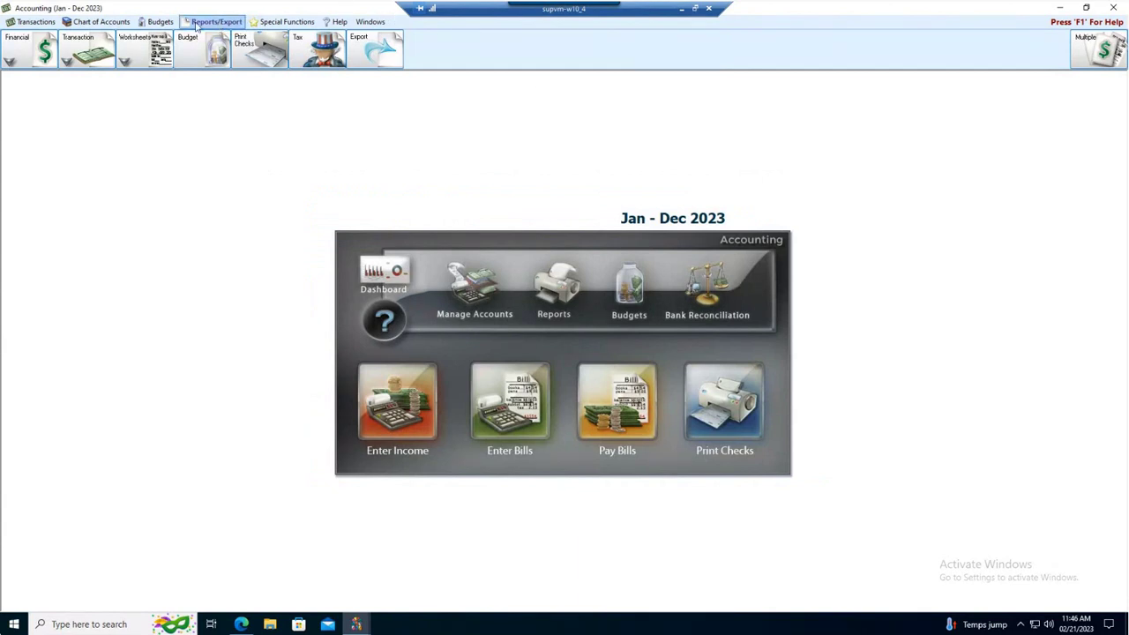
Step: Preview a Balance Sheet limited to the Trustee Accounts custom group
click(30, 60)
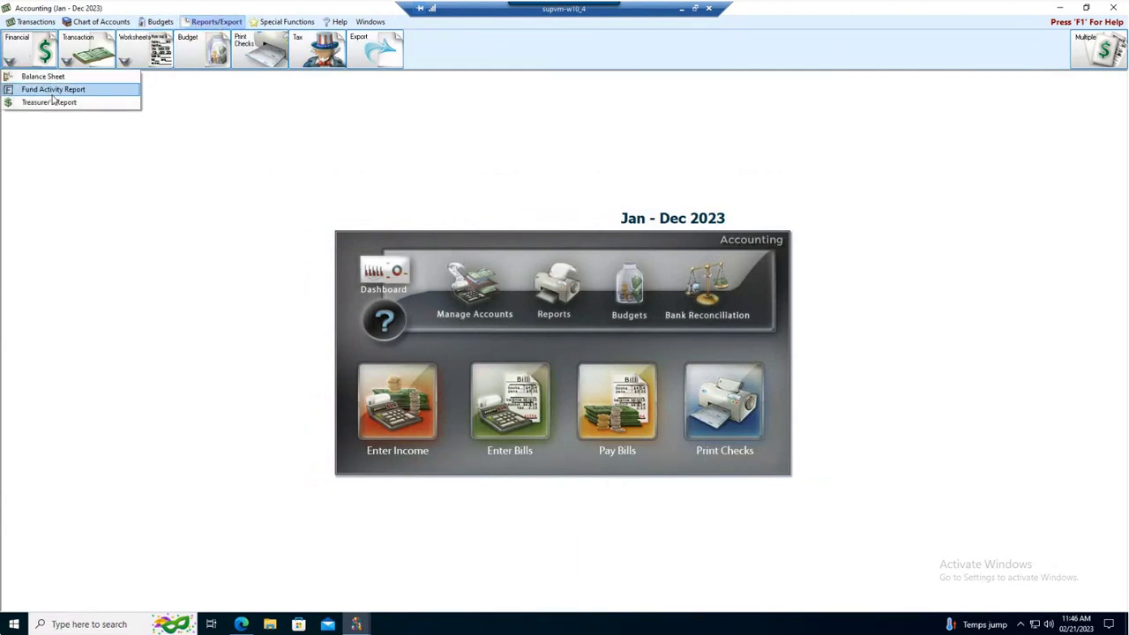
click(44, 77)
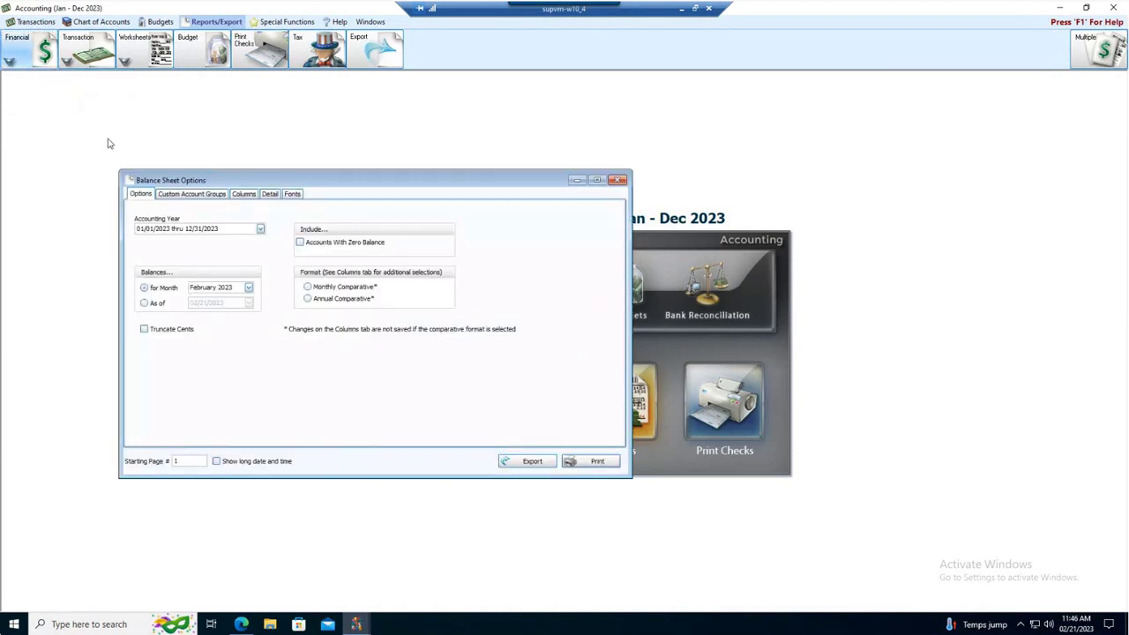
click(192, 194)
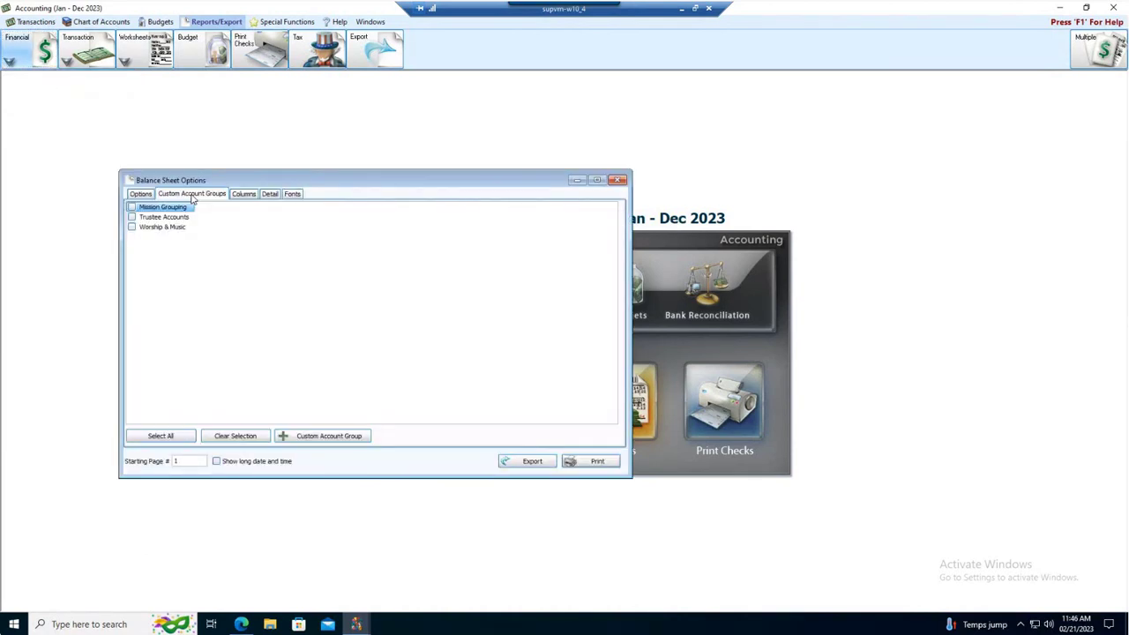
click(133, 218)
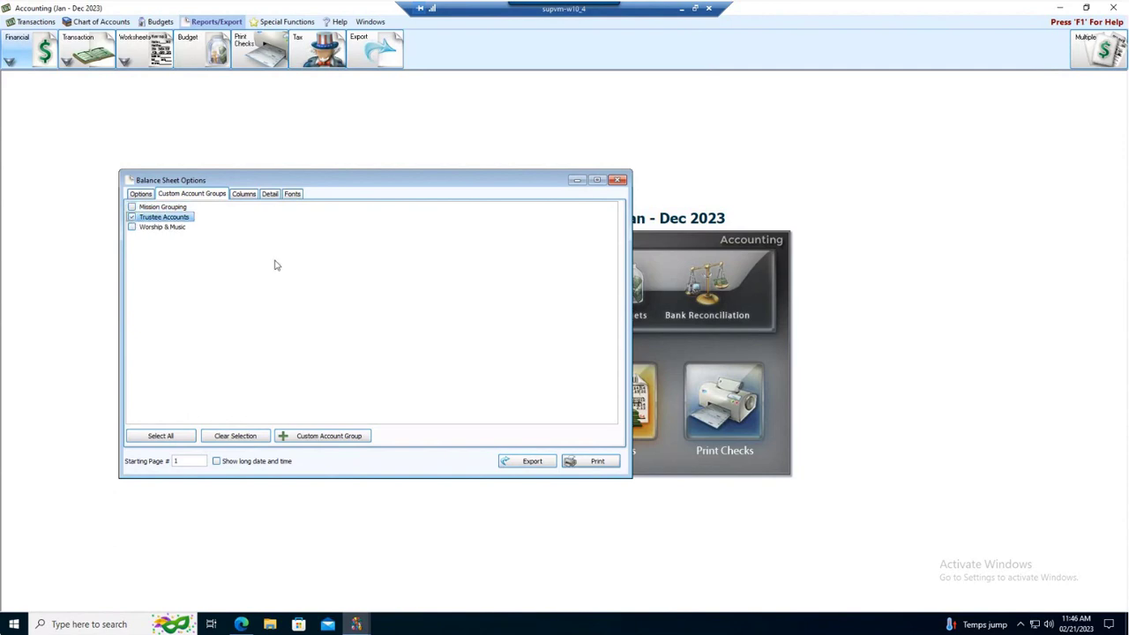
click(586, 462)
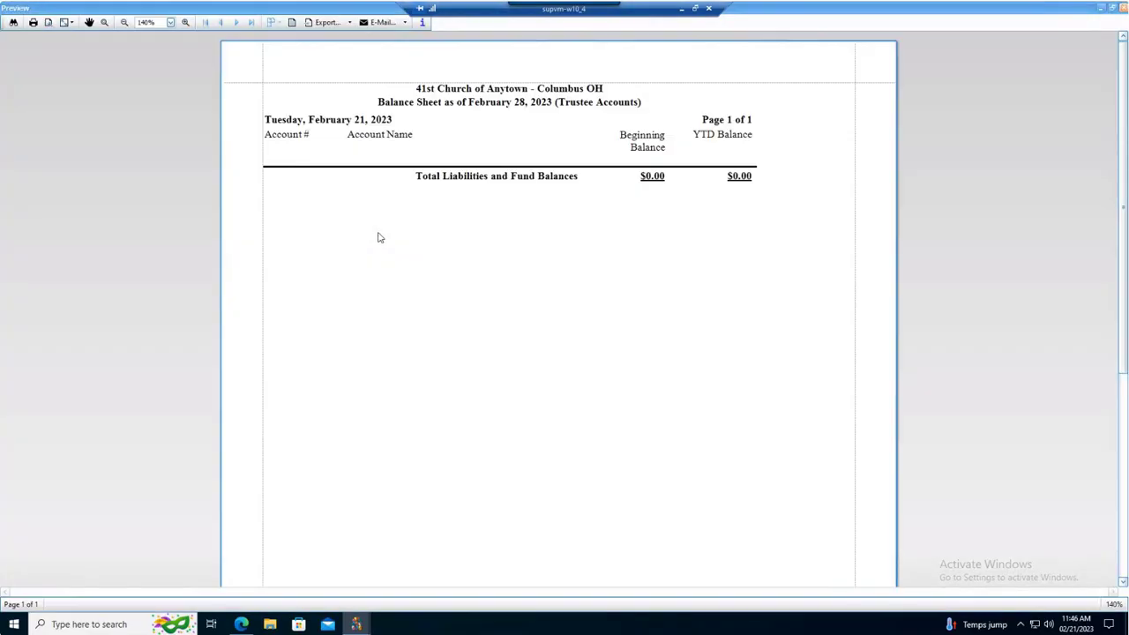
click(1122, 7)
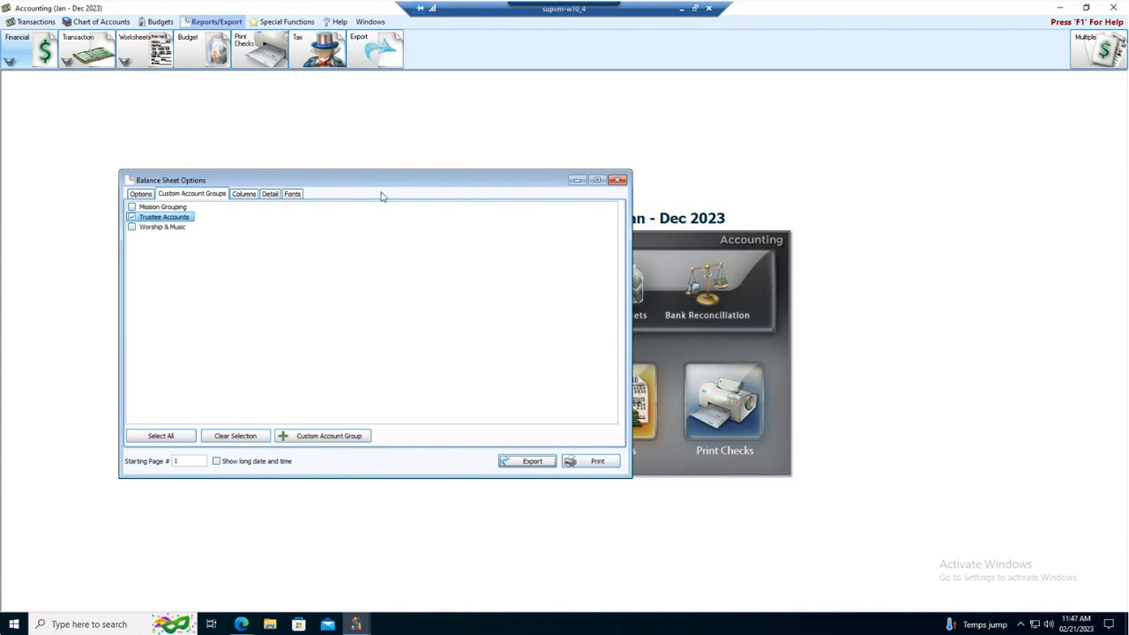
click(620, 181)
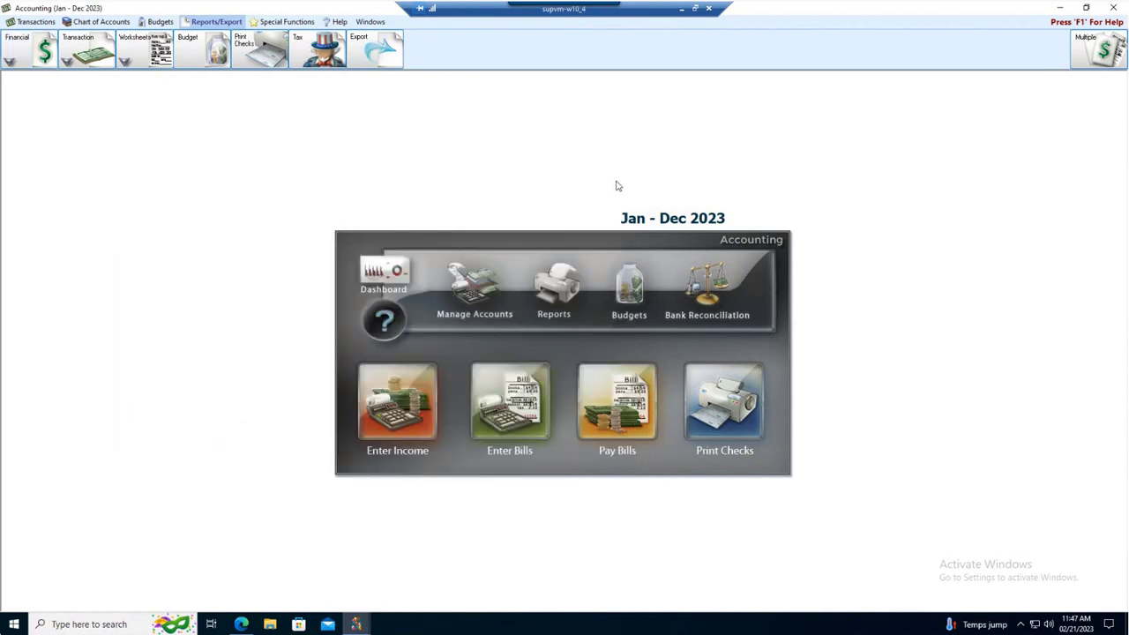
click(27, 53)
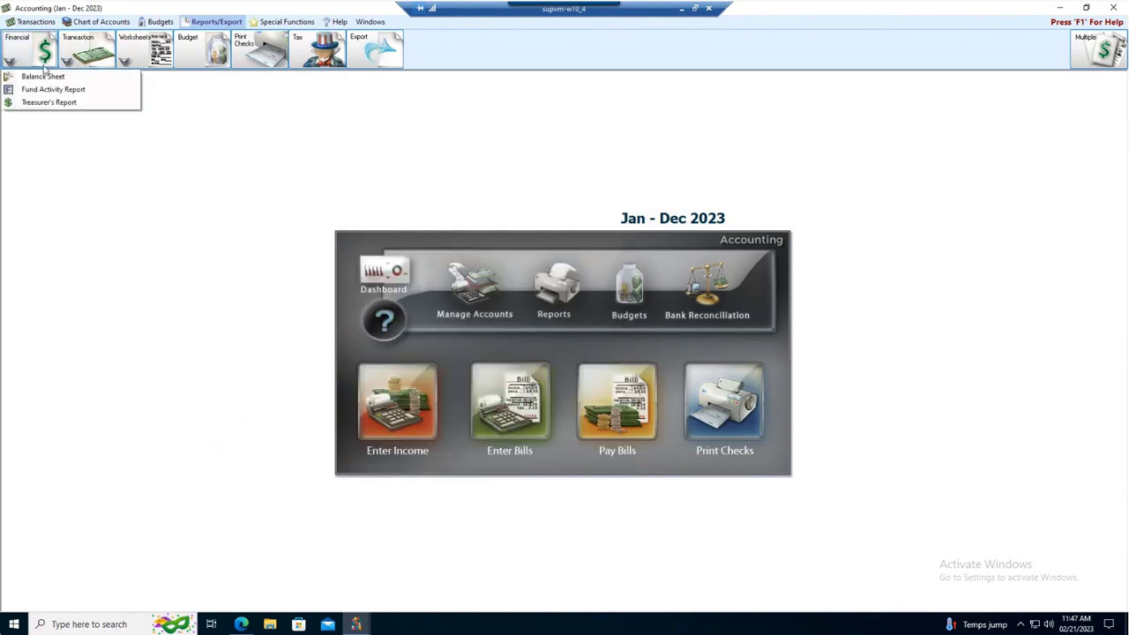
click(51, 77)
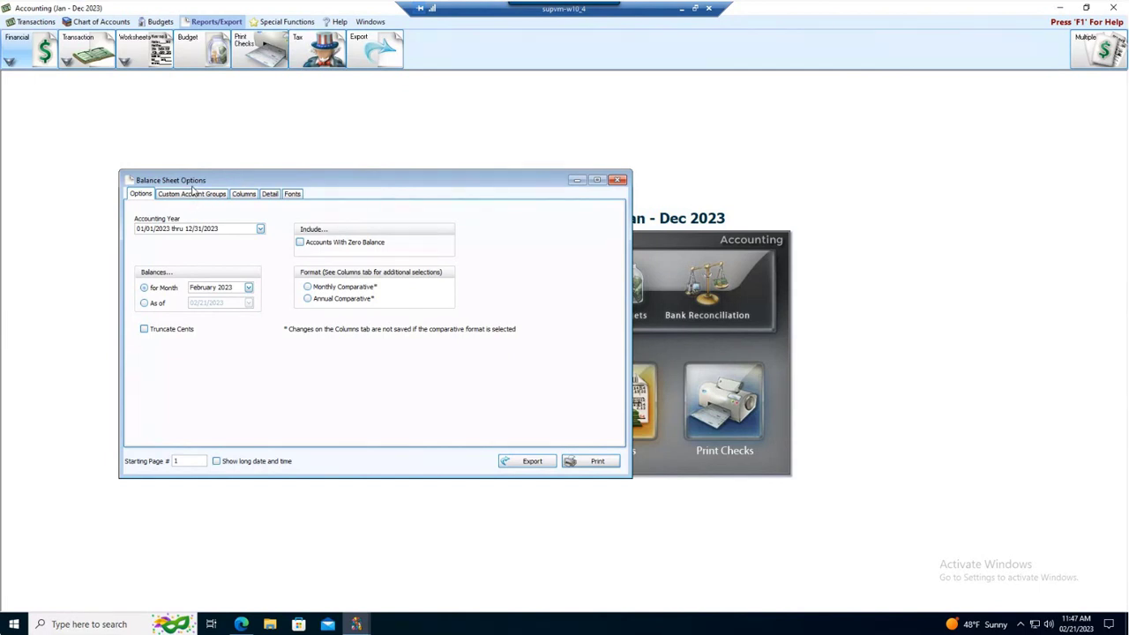
click(618, 181)
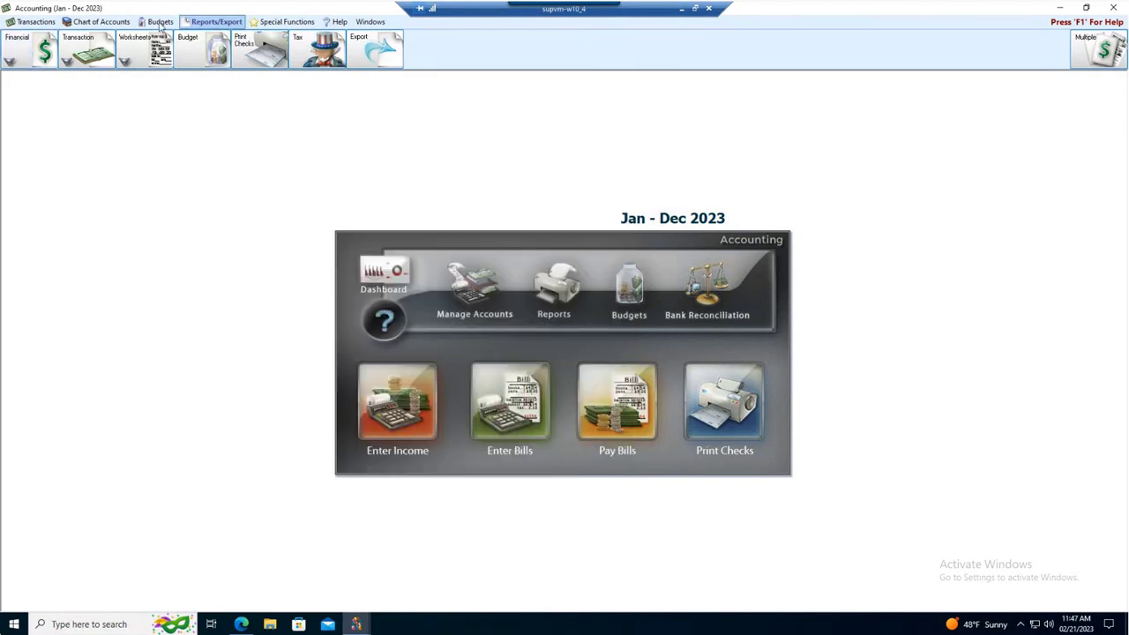
Step: Open the custom account groups from the chart of accounts and display the accounts in the Mission Grouping group
click(101, 23)
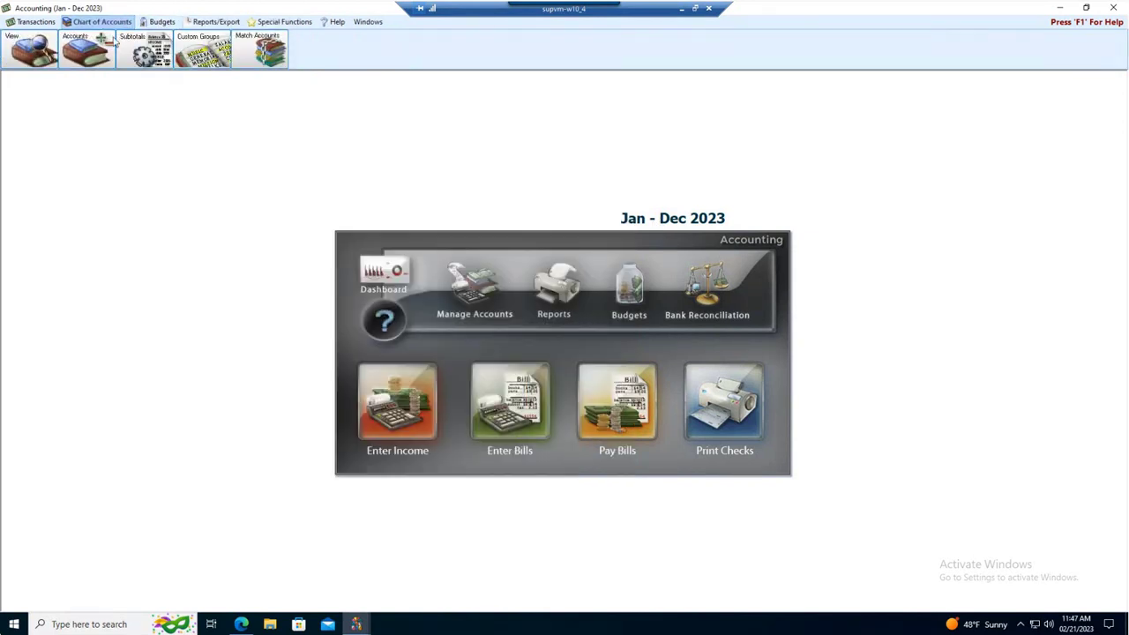
click(201, 53)
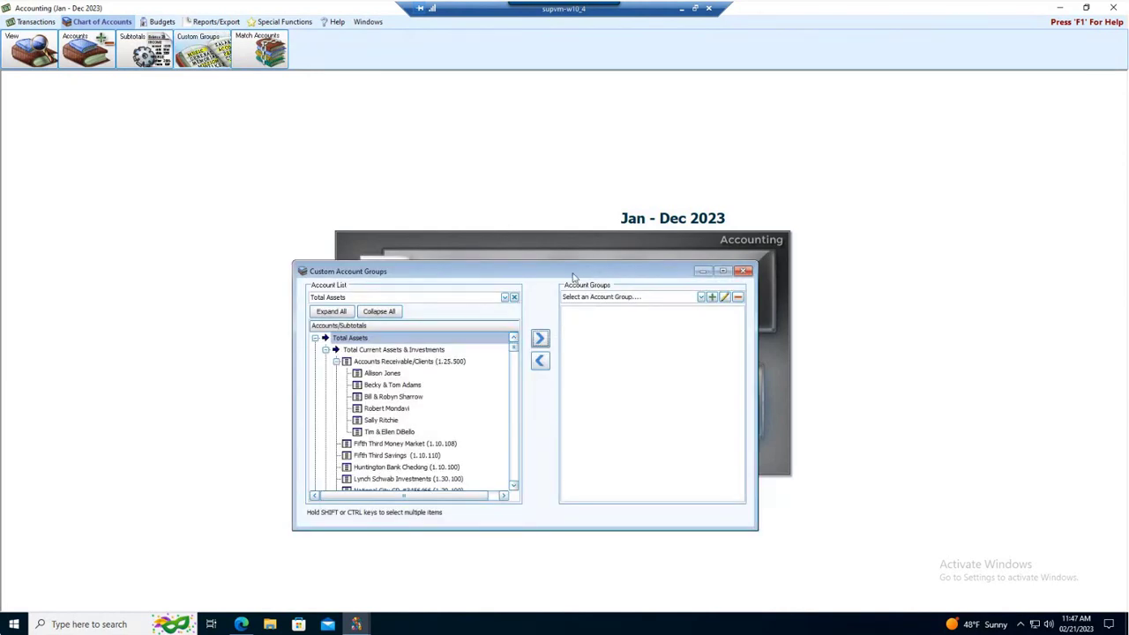
click(701, 297)
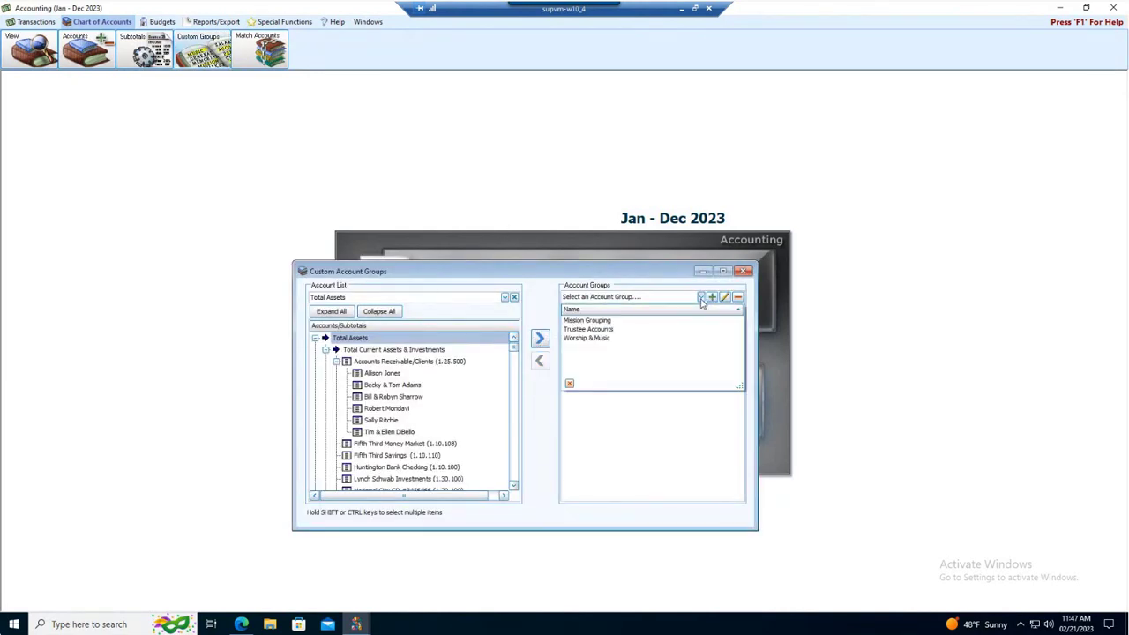
click(590, 321)
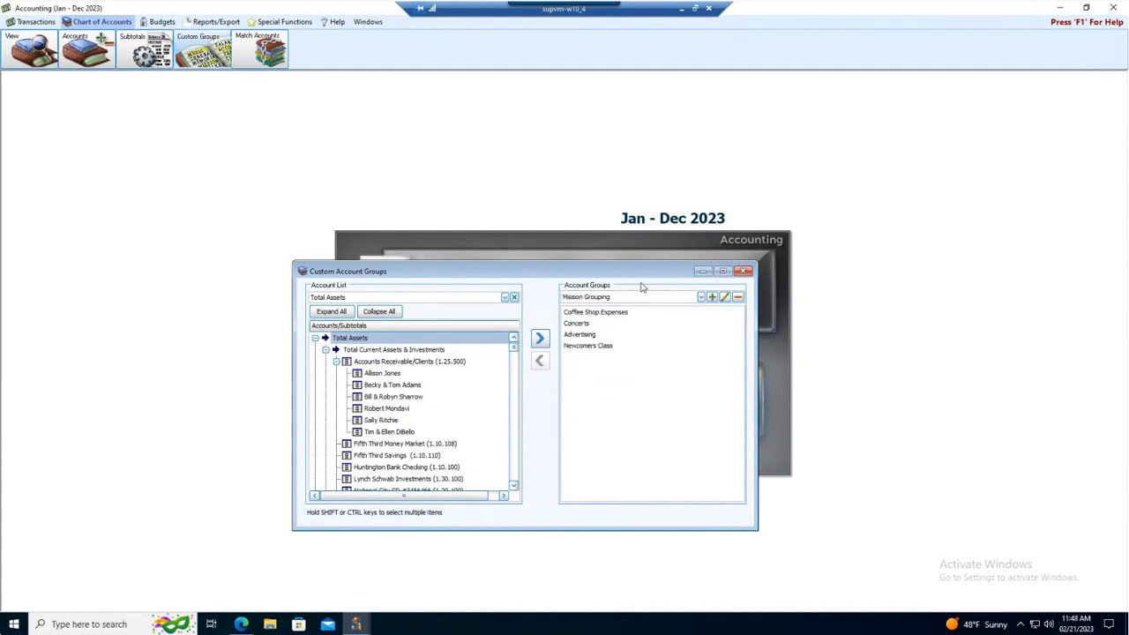
Step: Rename the Mission Grouping account group as "Mission Committee"
click(725, 298)
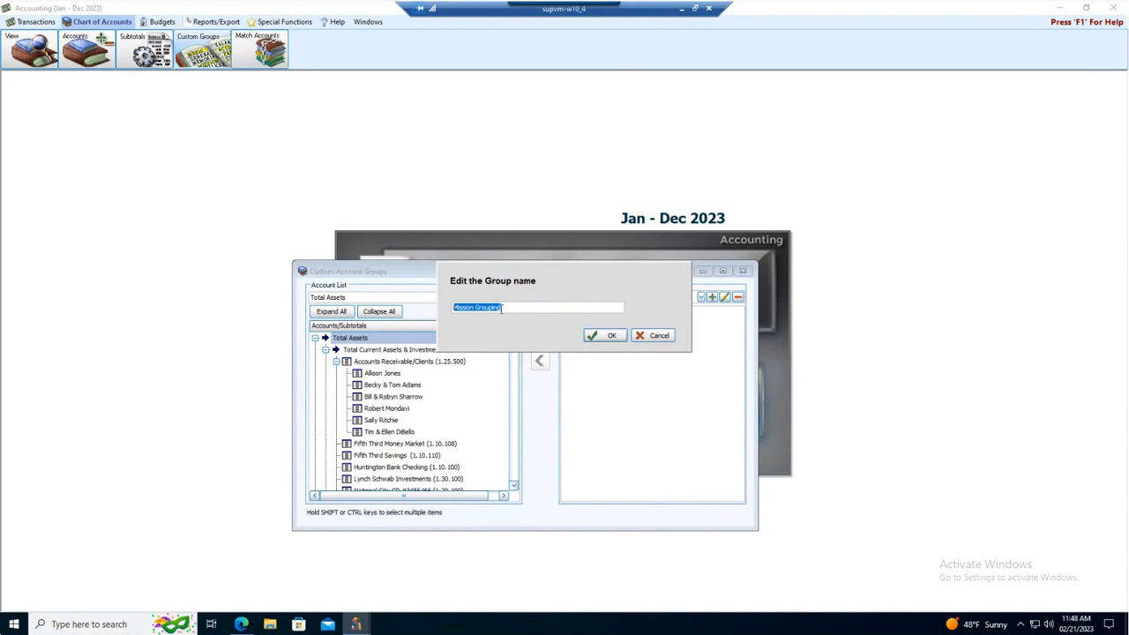
click(505, 307)
key(BackSpace)
key(BackSpace)
key(BackSpace)
key(BackSpace)
key(BackSpace)
key(BackSpace)
key(BackSpace)
key(BackSpace)
text(Committee)
click(611, 336)
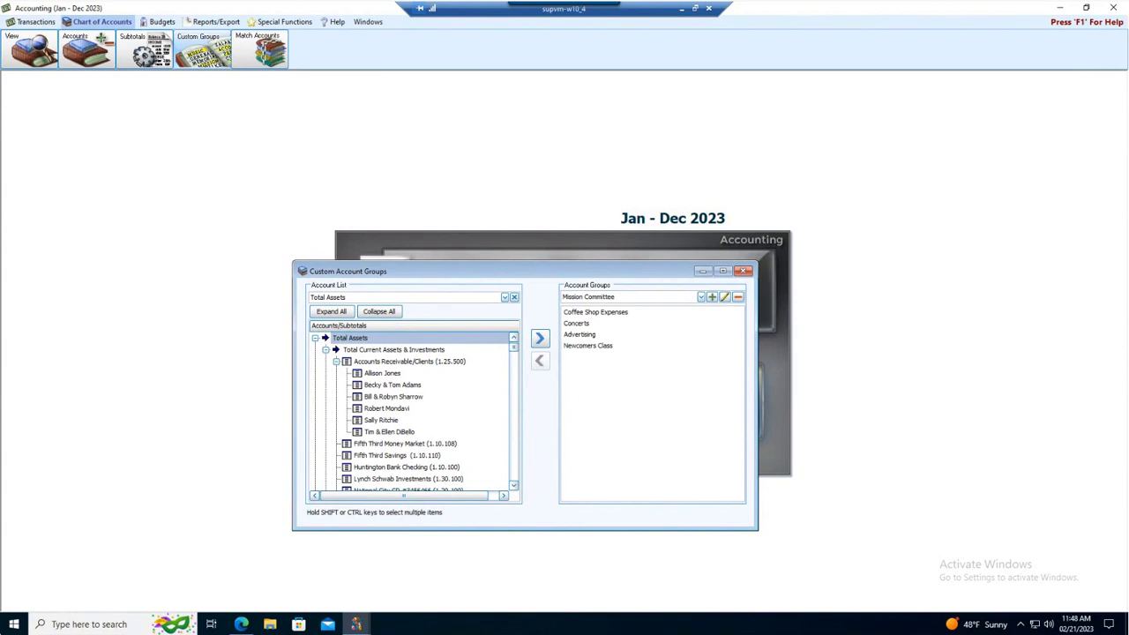
Step: Delete the Mission Committee account group, and open the entry for a new group and cancel it
click(738, 298)
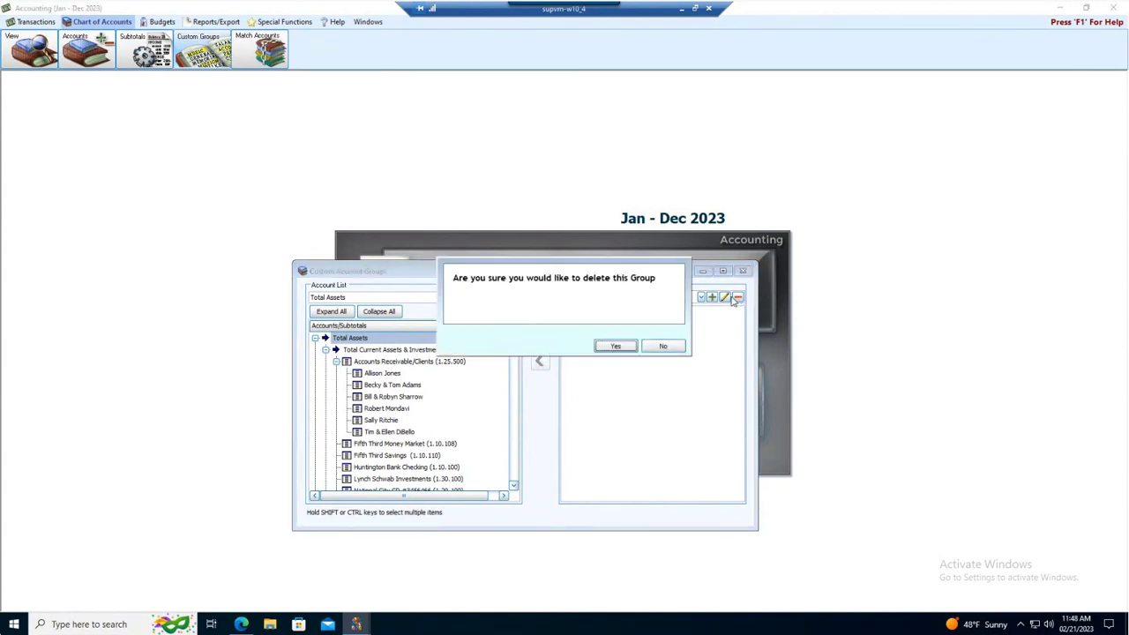
click(613, 348)
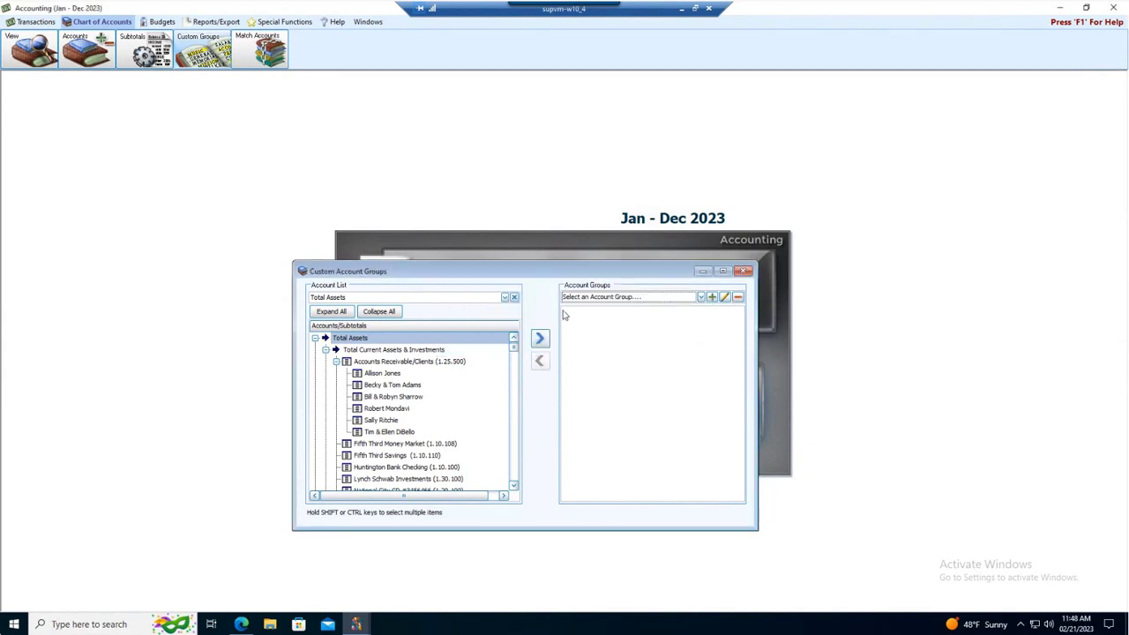
click(712, 297)
click(660, 337)
drag(544, 276, 567, 224)
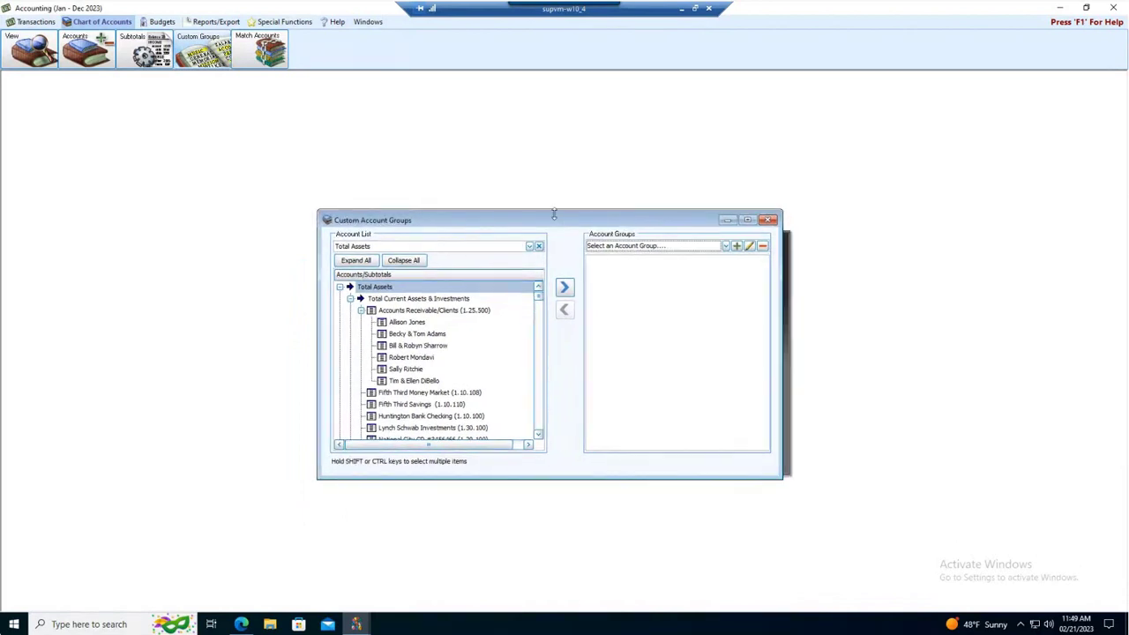